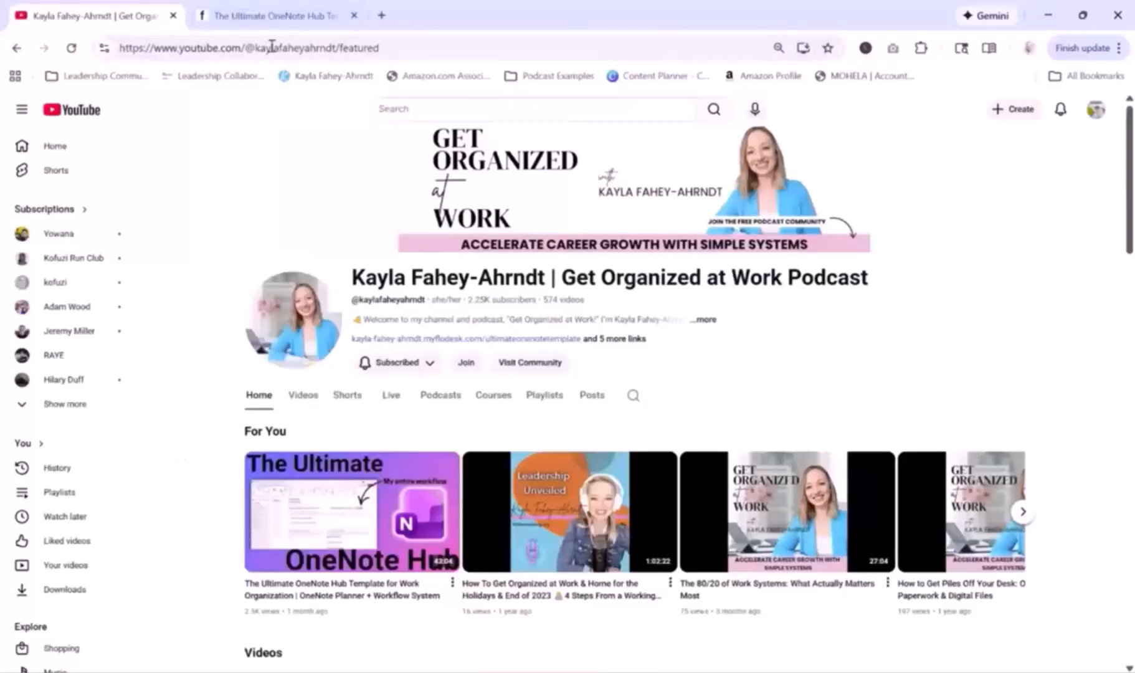
View the Ultimate OneNote Hub Template page and compare the perks of the channel's Organized Leader and Leader Systems Circle memberships.
{"action": "left_click", "coordinate": [258, 9]}
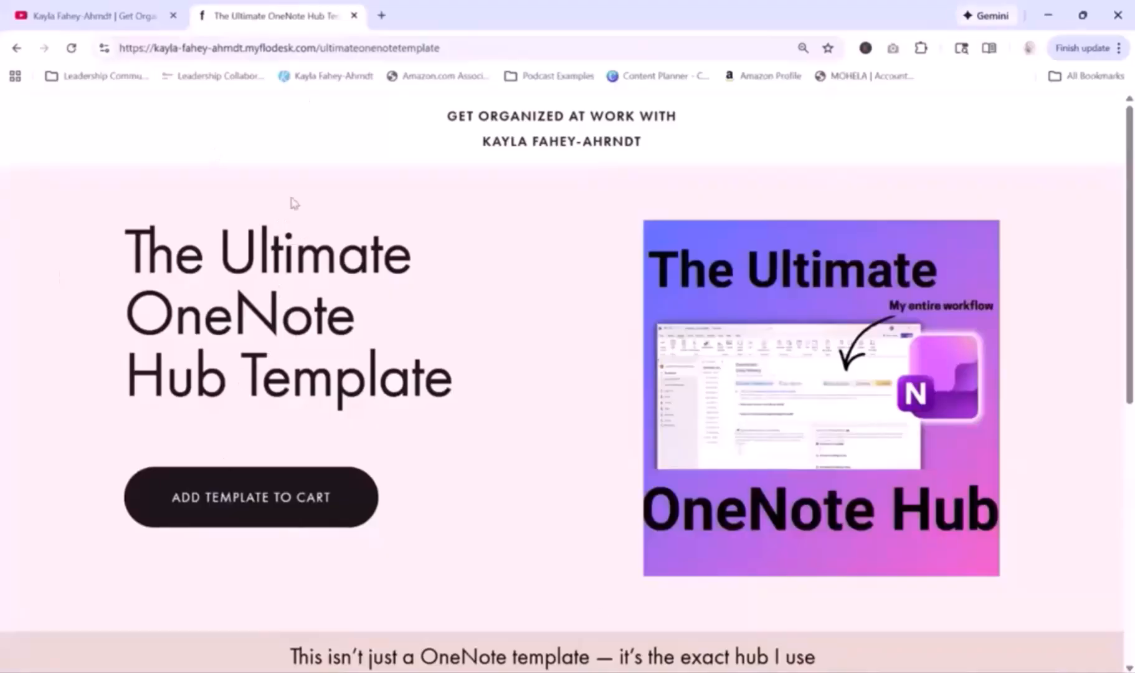
{"action": "left_click", "coordinate": [103, 8]}
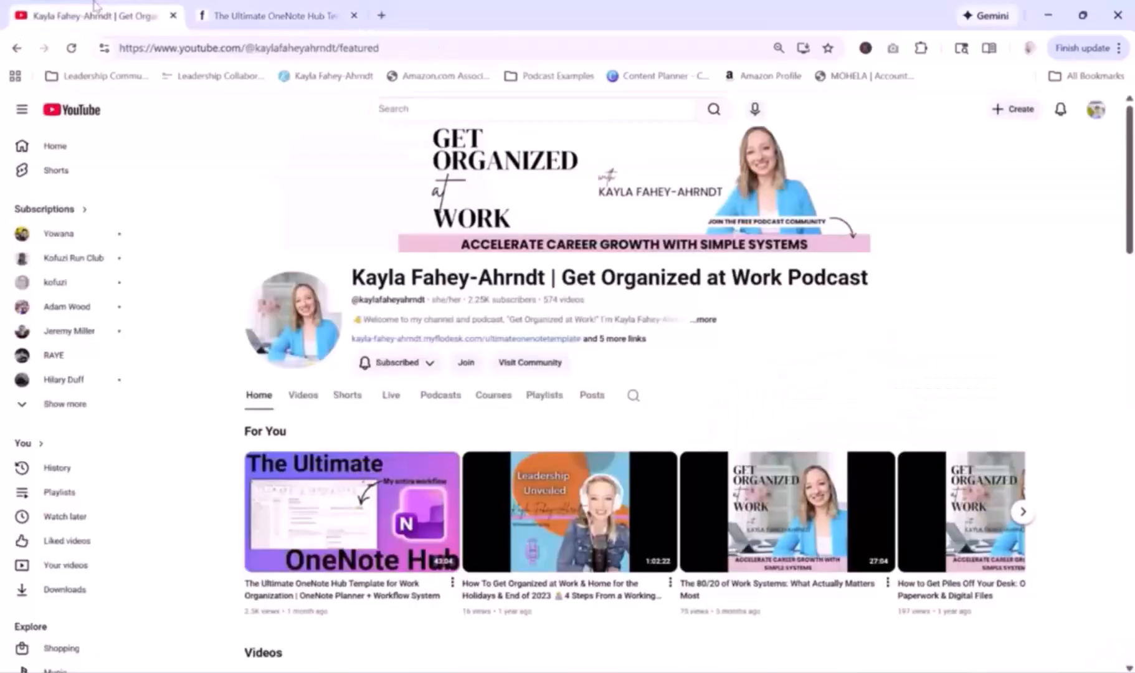
{"action": "left_click", "coordinate": [466, 363]}
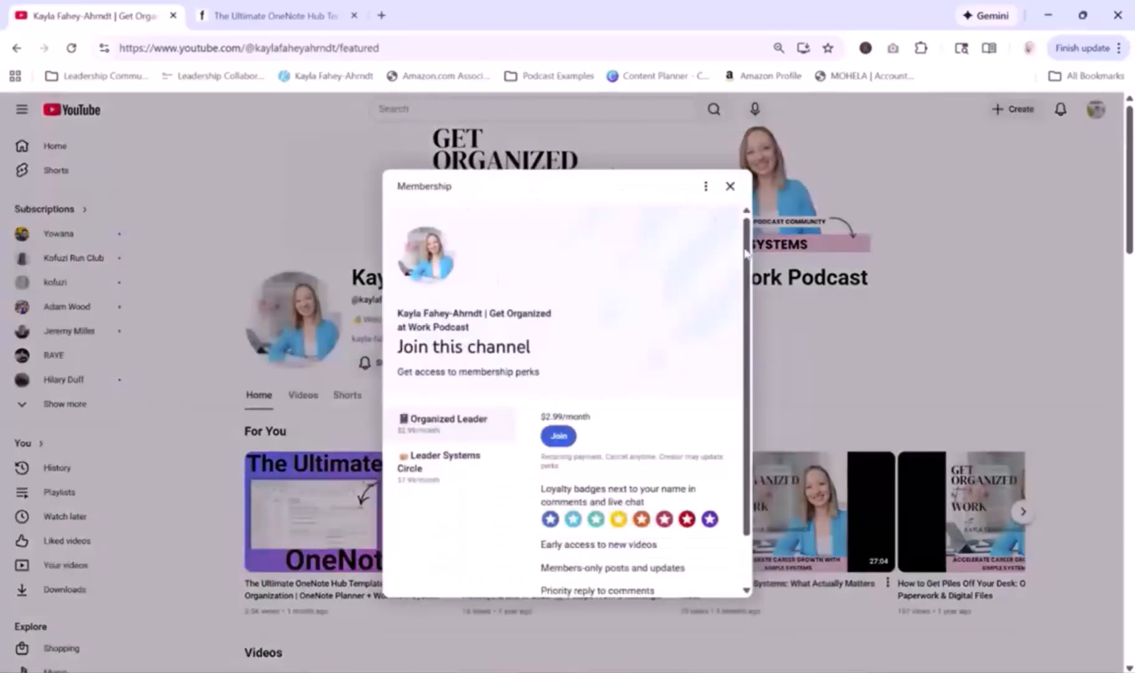
{"action": "scroll", "coordinate": [750, 262], "scroll_direction": "down", "scroll_amount": 1}
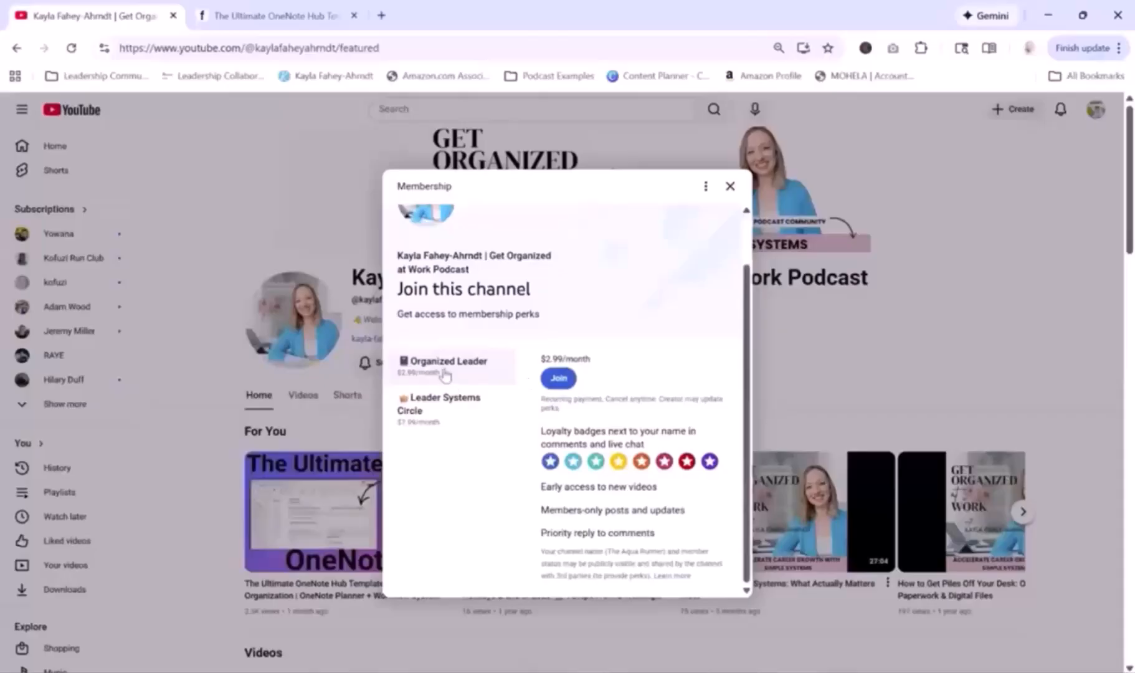
{"action": "left_click", "coordinate": [447, 418]}
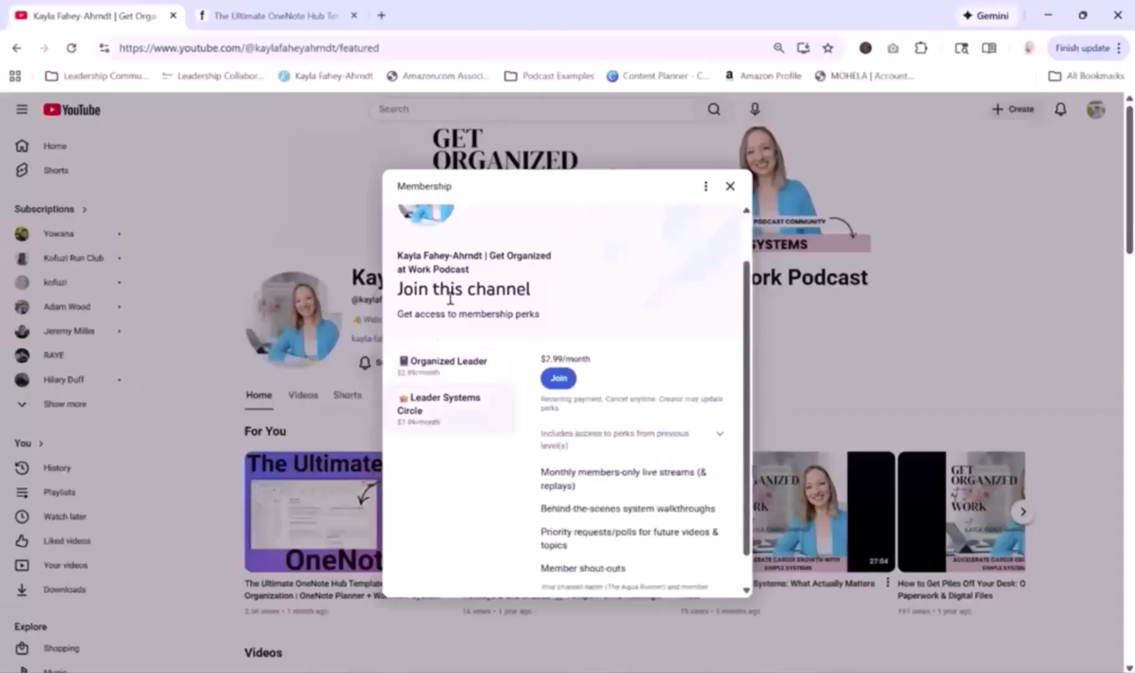
{"action": "left_click", "coordinate": [439, 364]}
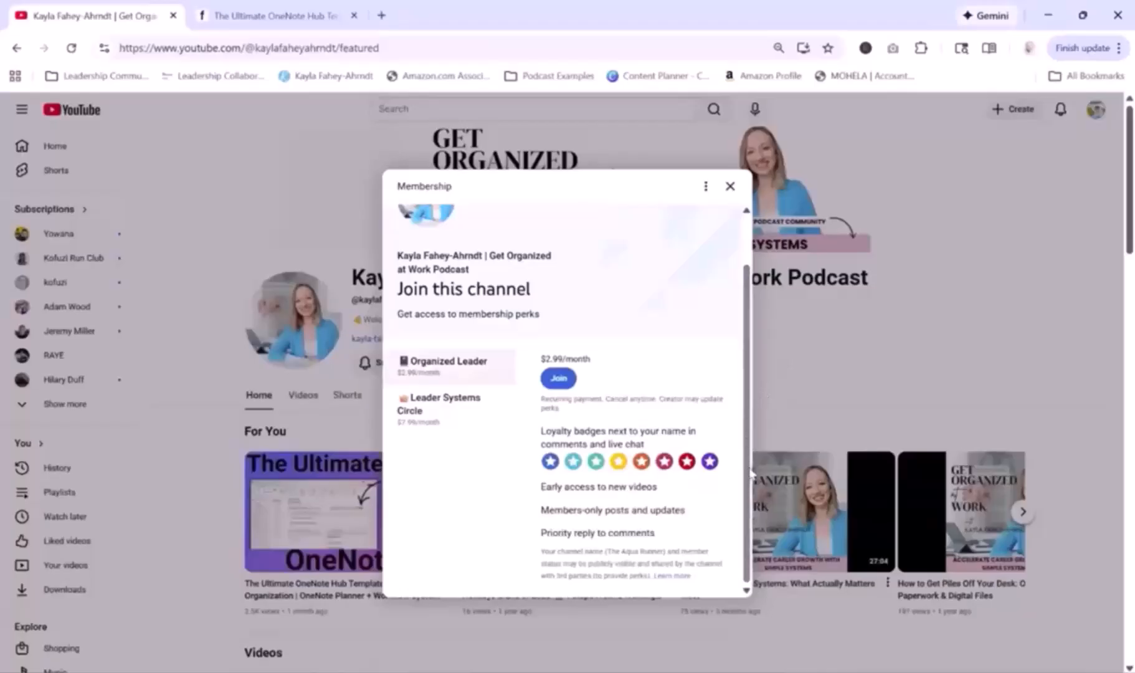
{"action": "left_click", "coordinate": [417, 410]}
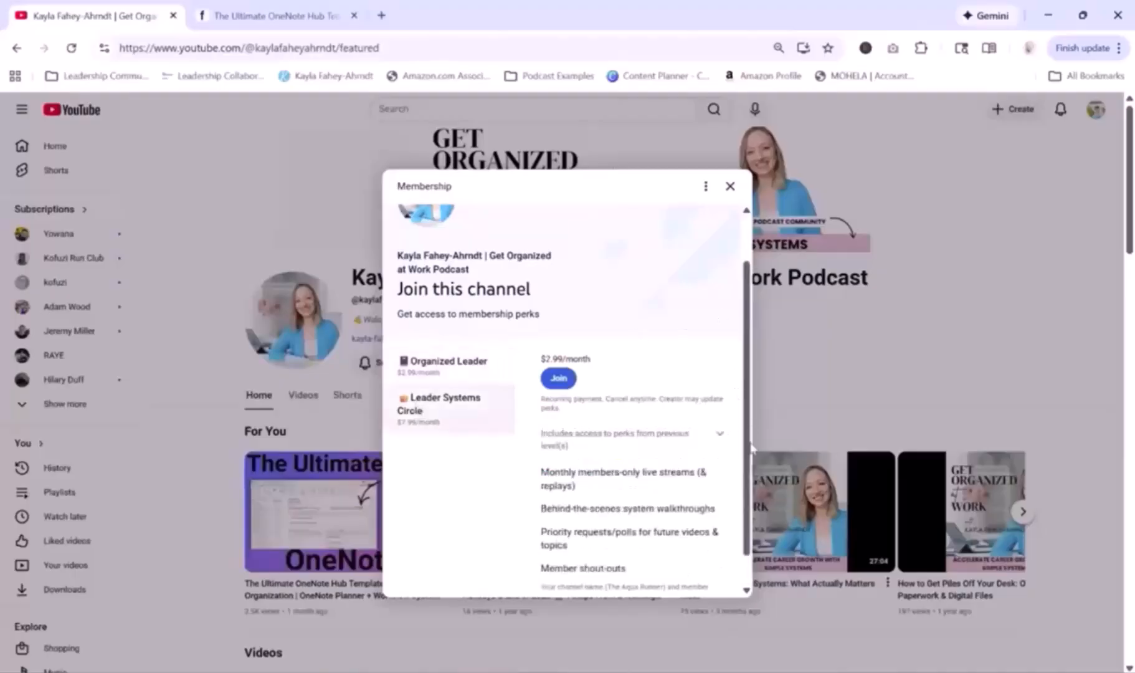
{"action": "scroll", "coordinate": [739, 508], "scroll_direction": "down", "scroll_amount": 1}
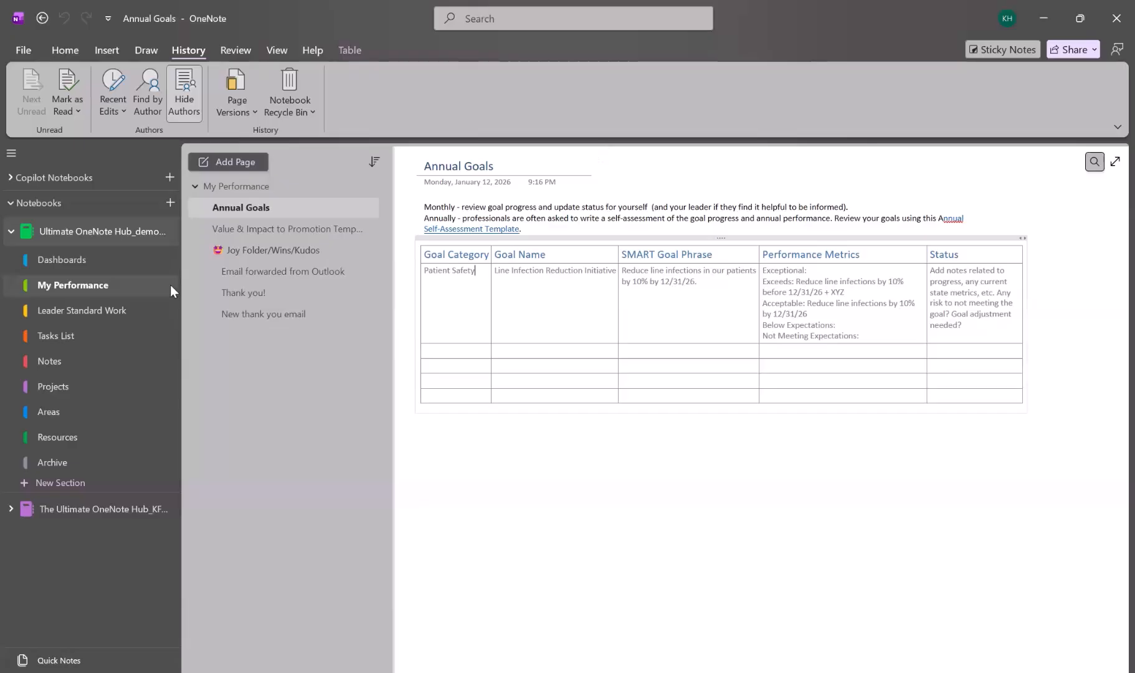
In OneNote, review the Dashboards, My Performance and Projects sections of the Ultimate OneNote Hub demo notebook.
{"action": "left_click", "coordinate": [73, 259]}
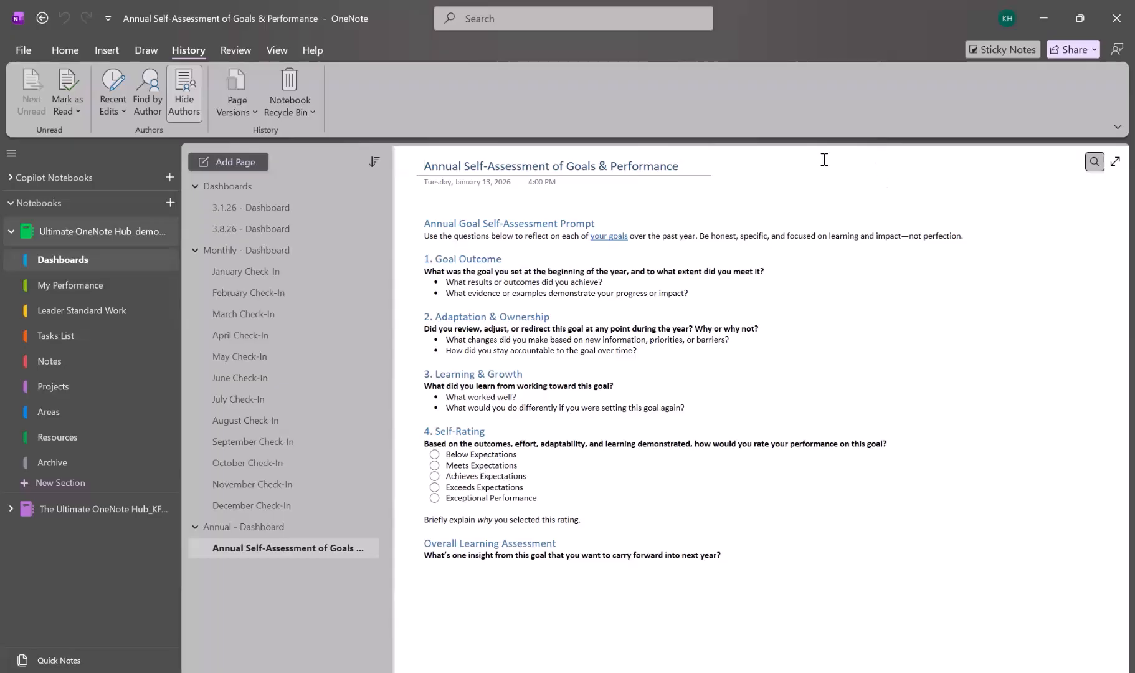
{"action": "left_click", "coordinate": [105, 284]}
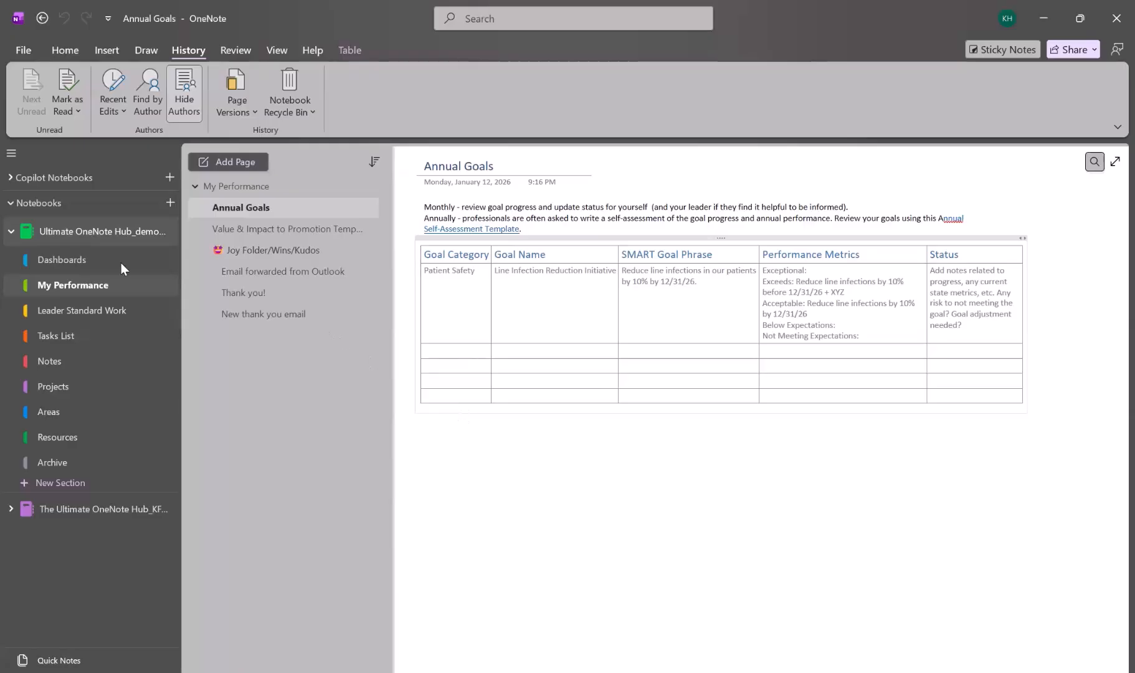
{"action": "left_click", "coordinate": [61, 387]}
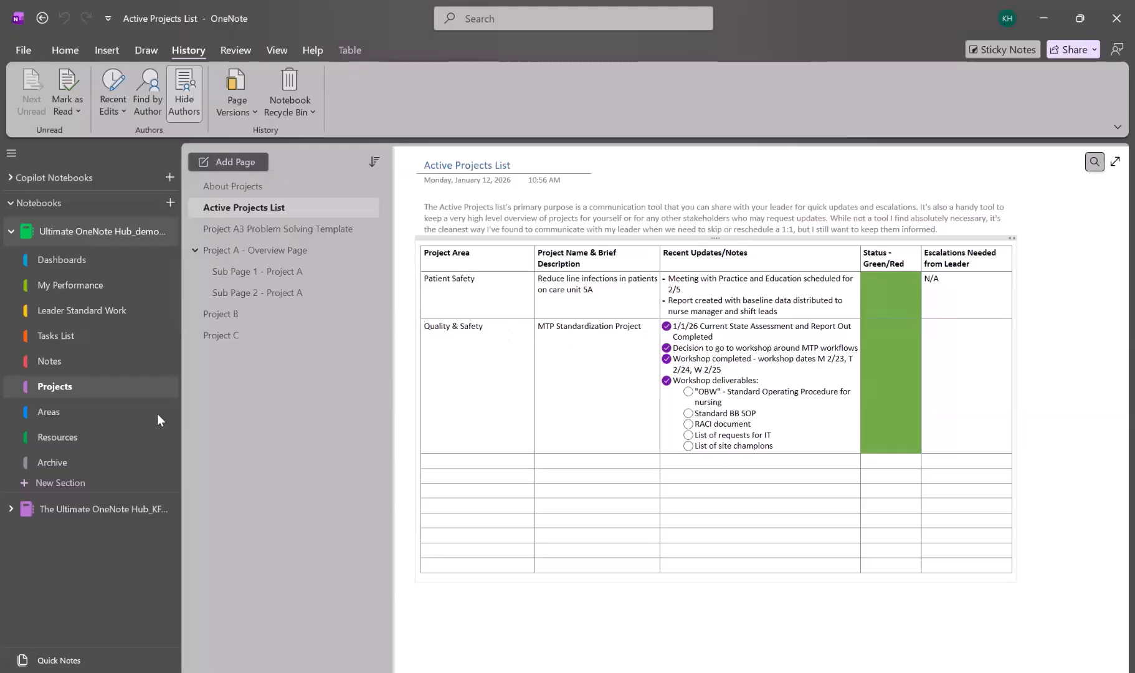
In the Annual Goals table's second row, enter goal category "Quality & Safety" and goal name "MTP Standardization Project".
{"action": "left_click", "coordinate": [118, 286]}
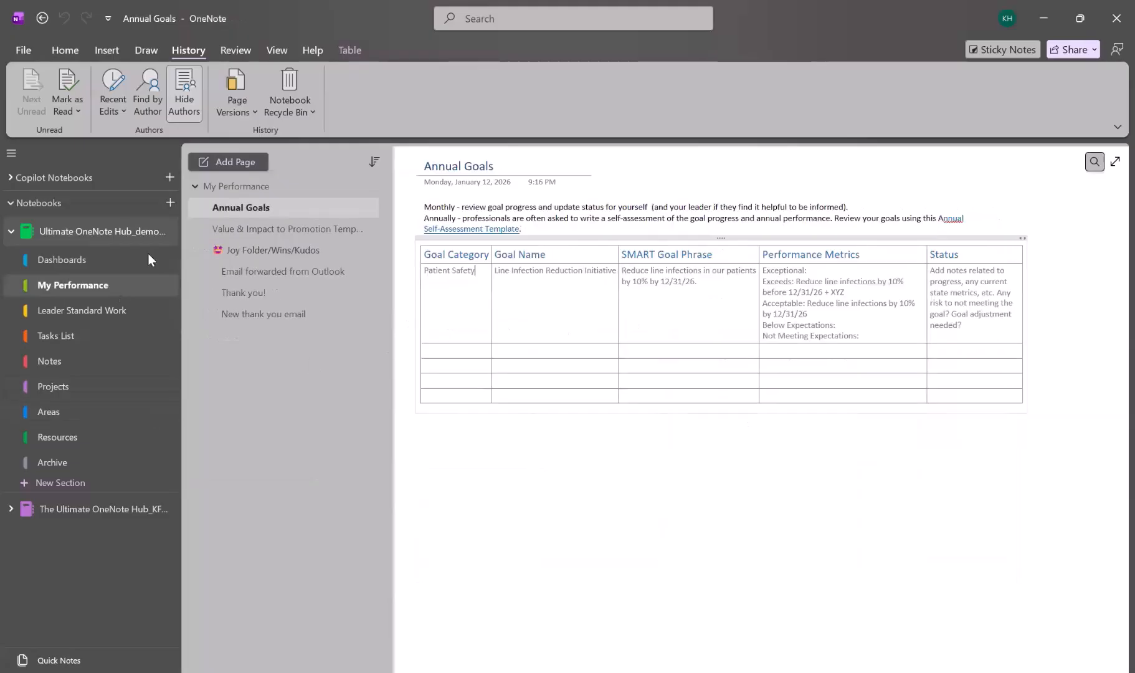
{"action": "left_click", "coordinate": [467, 356]}
{"action": "type", "text": "Quality & Safety"}
{"action": "key", "text": "Tab"}
{"action": "type", "text": "MTP Stan"}
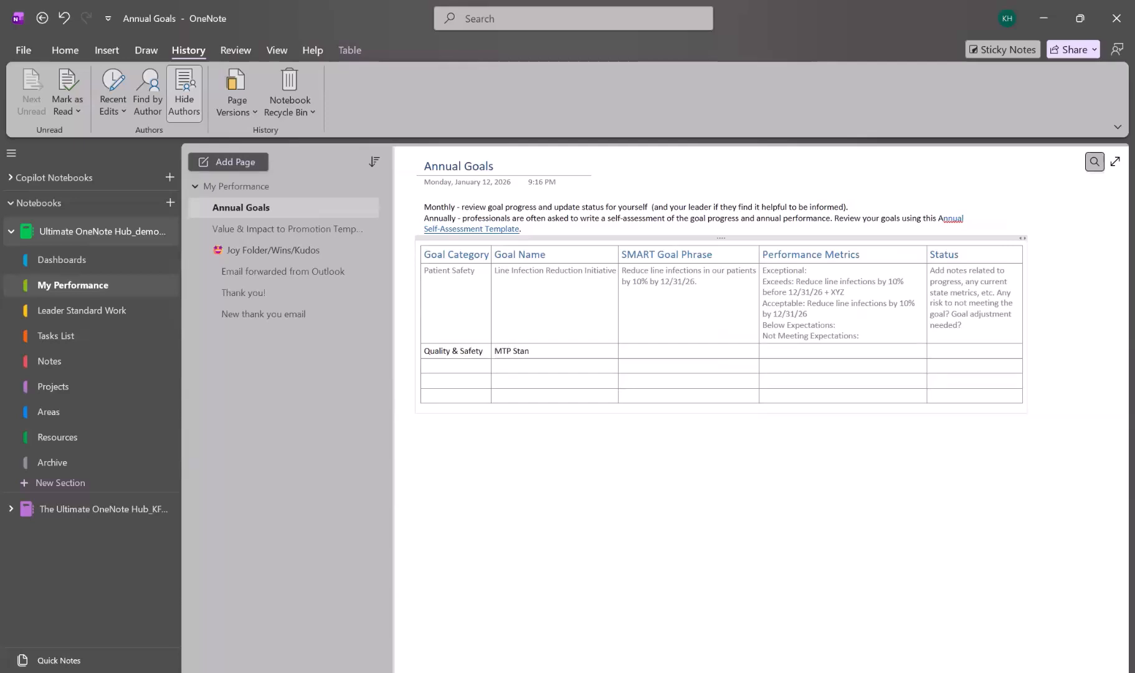
{"action": "type", "text": "dardization Project"}
{"action": "key", "text": "Tab"}
Enter the MTP goal's SMART phrase as "All 10 hospitals have implemented the new "OBW" standard MTP code and protocol by 12/31/26.".
{"action": "left_click", "coordinate": [94, 388]}
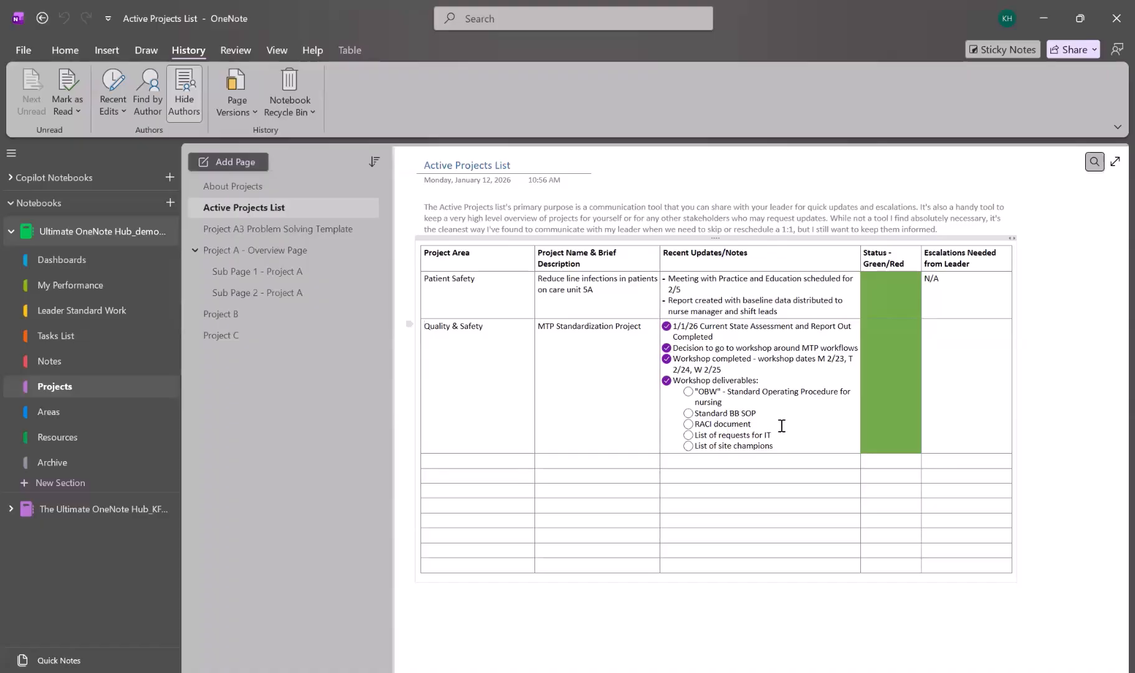
{"action": "left_click", "coordinate": [112, 286]}
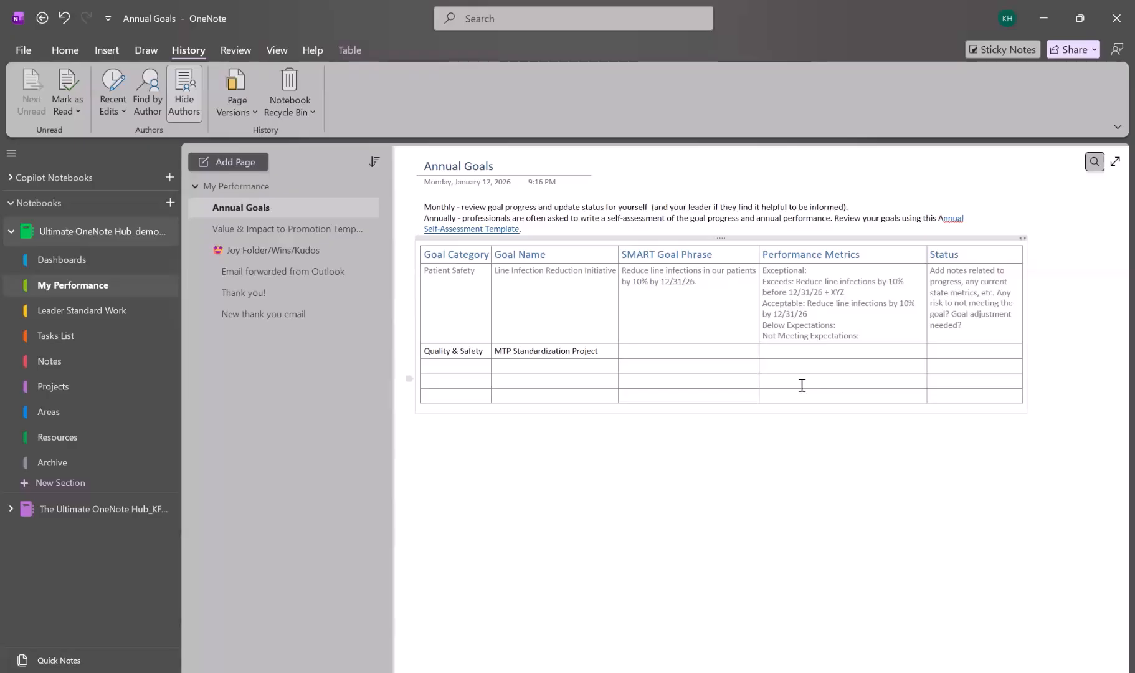
{"action": "type", "text": "All 10 hospitals have iimplem"}
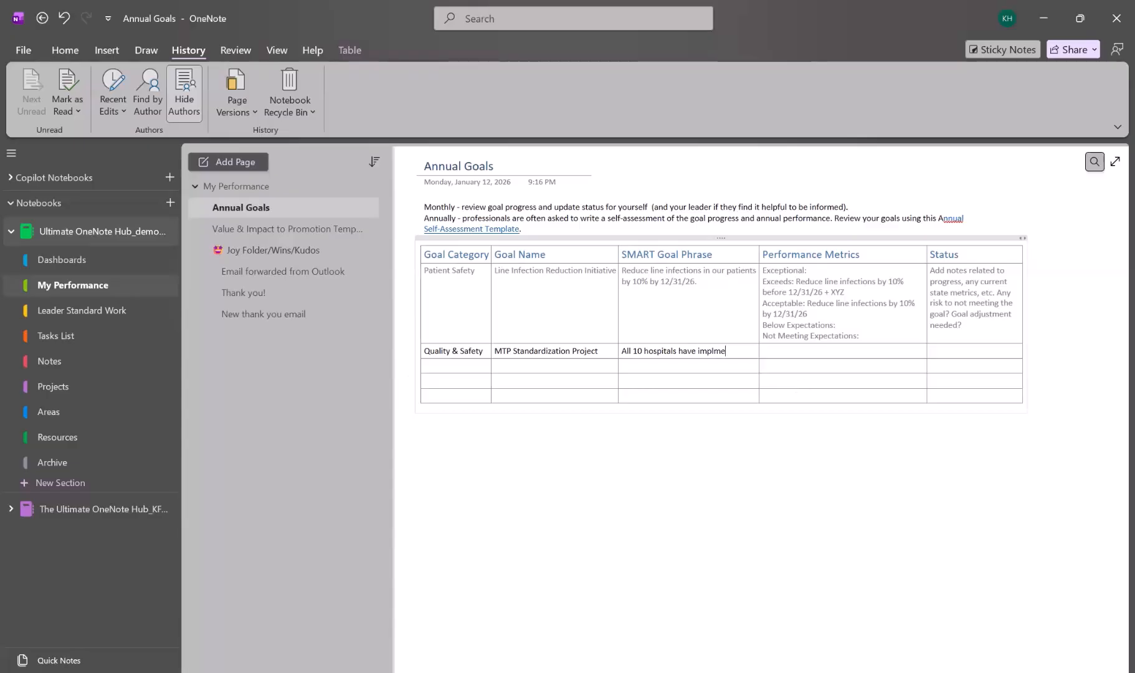
{"action": "type", "text": "ented the "}
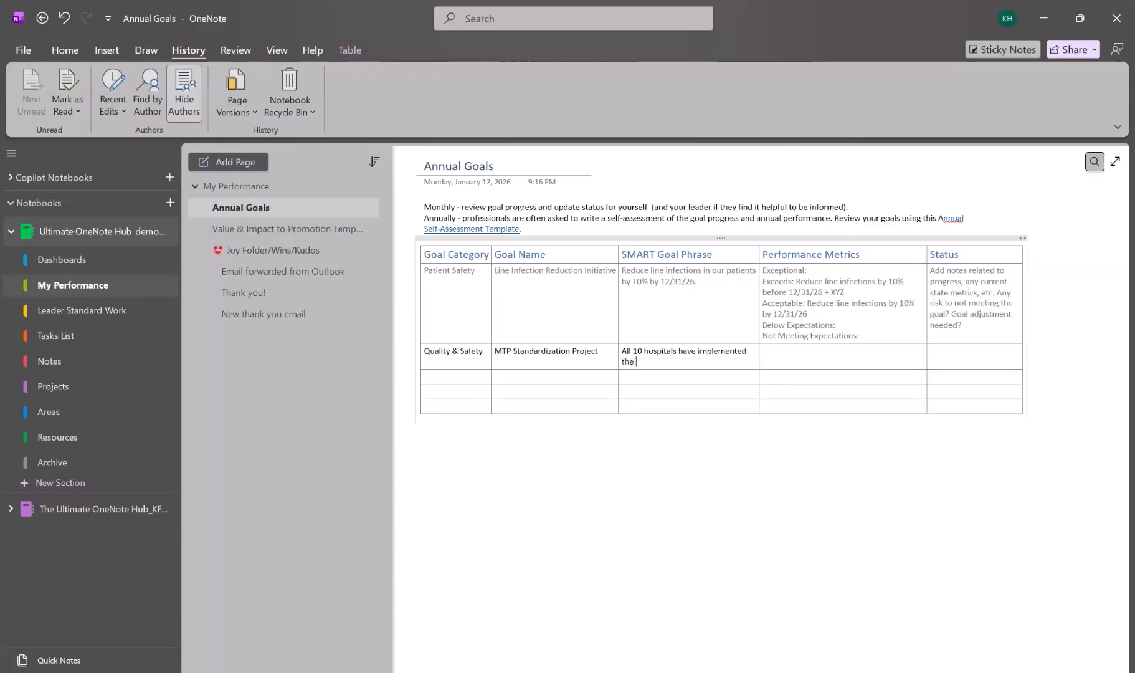
{"action": "type", "text": "new \"OBW\" standard MTP code, prodo"}
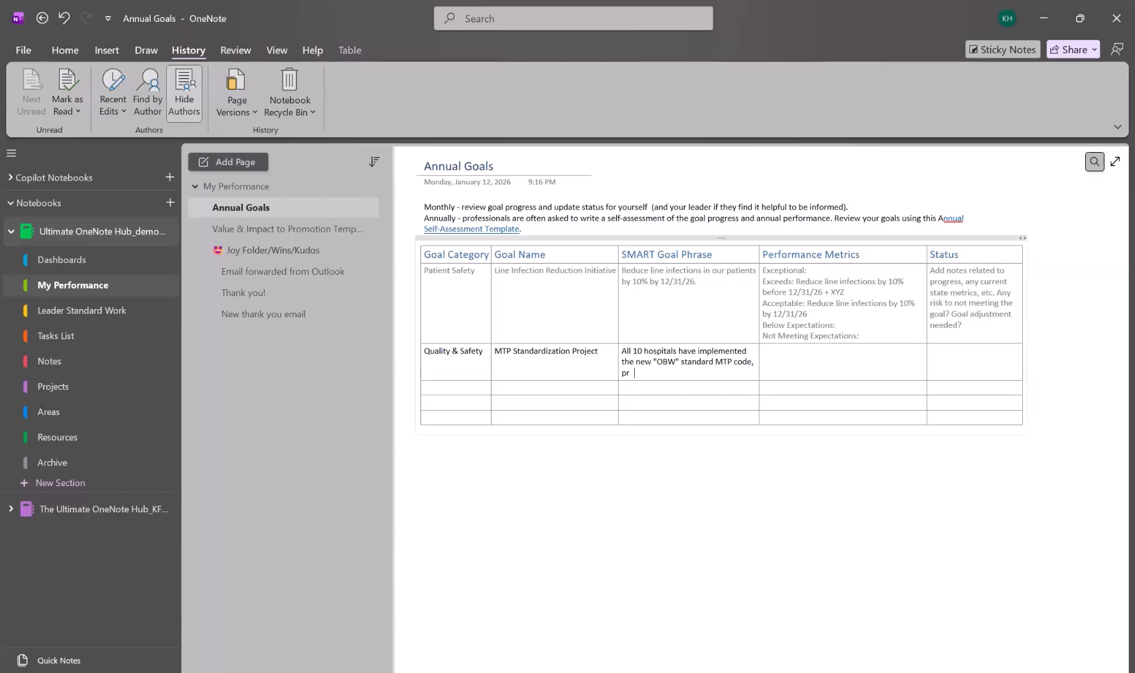
{"action": "key", "text": "BackSpace"}
{"action": "key", "text": "BackSpace"}
{"action": "type", "text": "tocol, and"}
{"action": "key", "text": "BackSpace"}
{"action": "key", "text": "BackSpace"}
{"action": "key", "text": "BackSpace"}
{"action": "key", "text": "BackSpace"}
{"action": "key", "text": "BackSpace"}
{"action": "key", "text": "BackSpace"}
{"action": "key", "text": "BackSpace"}
{"action": "key", "text": "BackSpace"}
{"action": "key", "text": "BackSpace"}
{"action": "key", "text": "BackSpace"}
{"action": "key", "text": "BackSpace"}
{"action": "key", "text": "BackSpace"}
{"action": "key", "text": "BackSpace"}
{"action": "key", "text": "BackSpace"}
{"action": "key", "text": "BackSpace"}
{"action": "key", "text": "BackSpace"}
{"action": "type", "text": "and pr"}
{"action": "key", "text": "BackSpace"}
{"action": "type", "text": "otocol by 12/31/26."}
Copy the Patient Safety performance metrics into the MTP goal row and strip the line infection text, leaving only the rating labels.
{"action": "left_click", "coordinate": [804, 372]}
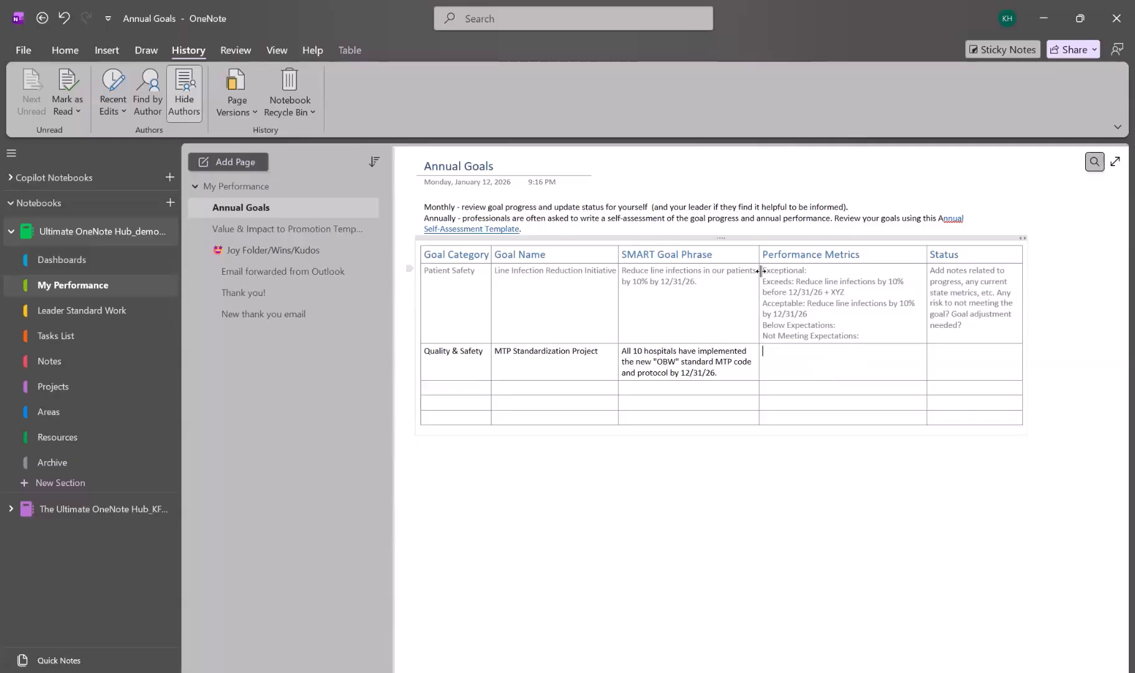
{"action": "left_click_drag", "start_coordinate": [763, 270], "coordinate": [860, 336]}
{"action": "key", "text": "ctrl+c"}
{"action": "left_click", "coordinate": [828, 361]}
{"action": "key", "text": "ctrl+v"}
{"action": "left_click_drag", "start_coordinate": [823, 395], "coordinate": [798, 363]}
{"action": "key", "text": "Delete"}
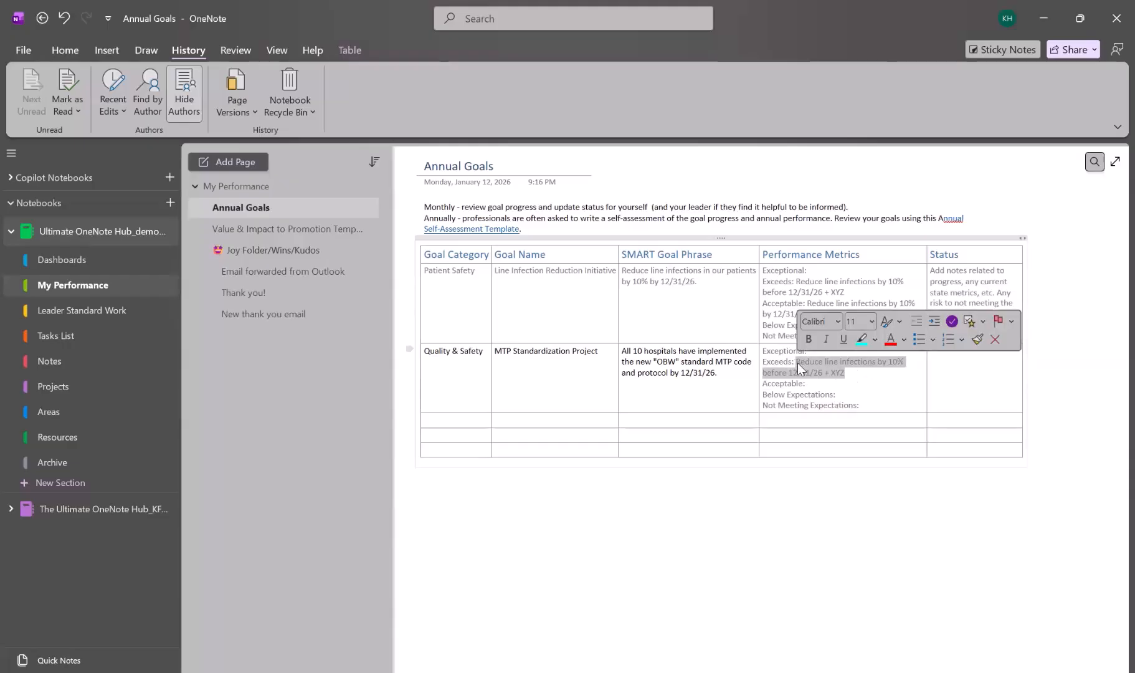
{"action": "key", "text": "Delete"}
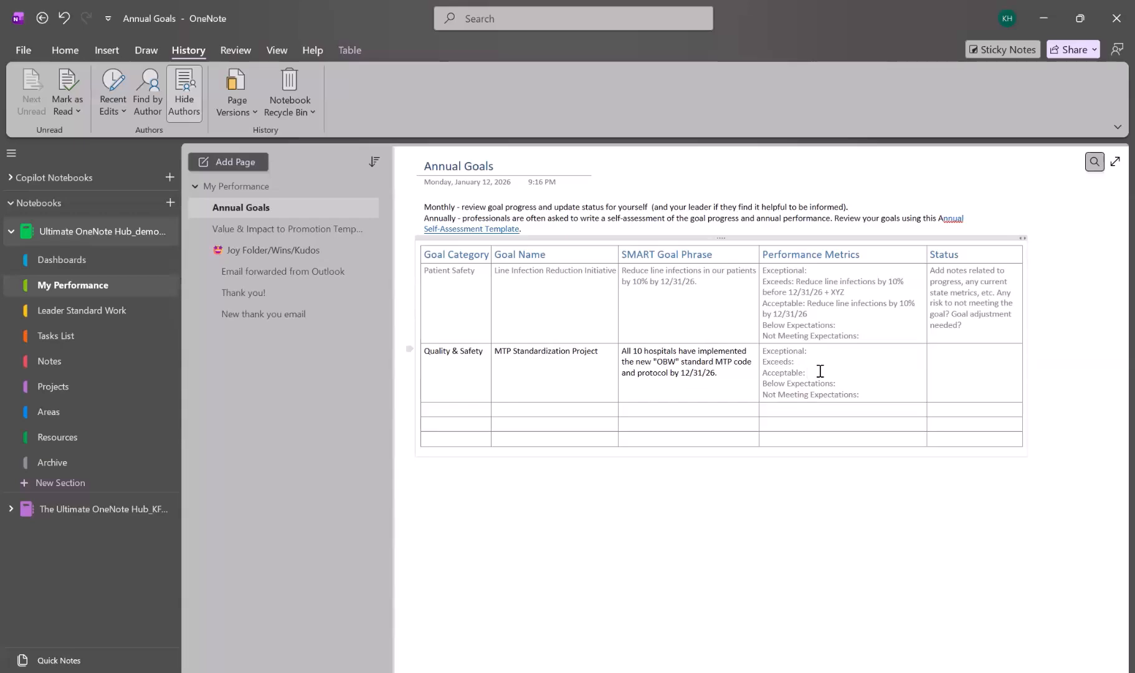
Set the MTP goal's Acceptable metric to "All sites have implemented the OBW by 12/31/26.".
{"action": "type", "text": "All sites have"}
{"action": "type", "text": "implemented the O"}
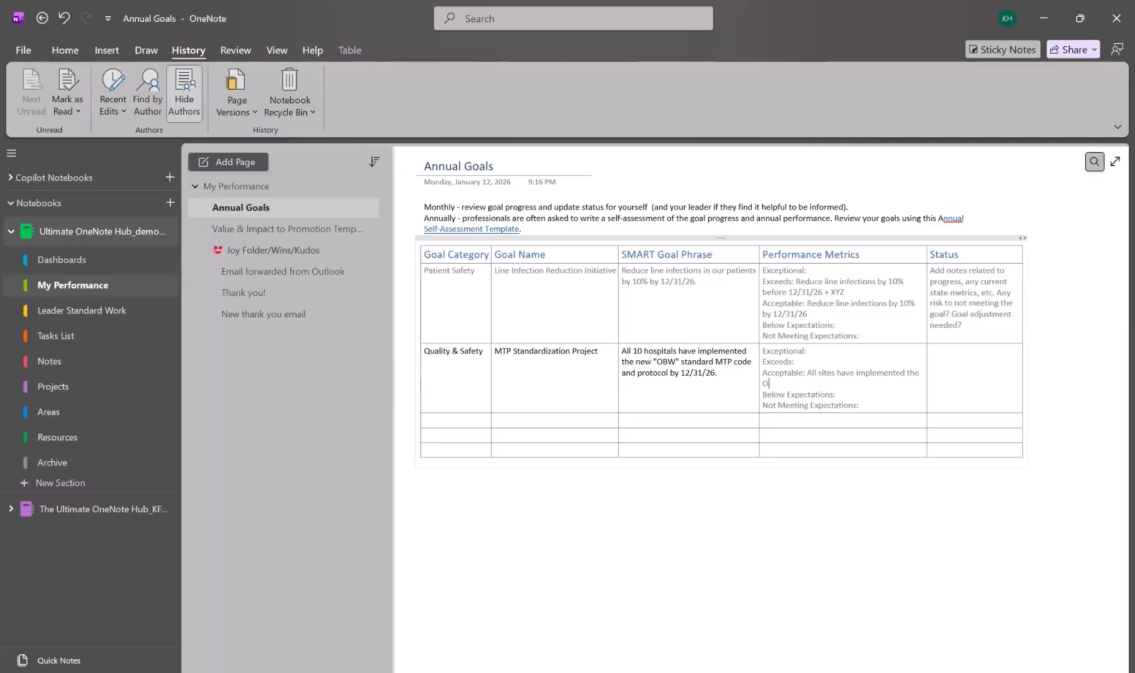
{"action": "type", "text": "BW by 12/31/26."}
Set the MTP goal's Exceeds metric to "Acceptable + all sites have made improvements in at least of a our KPI's.".
{"action": "type", "text": "All si"}
{"action": "key", "text": "BackSpace"}
{"action": "type", "text": "cceptable +"}
{"action": "type", "text": "all sites"}
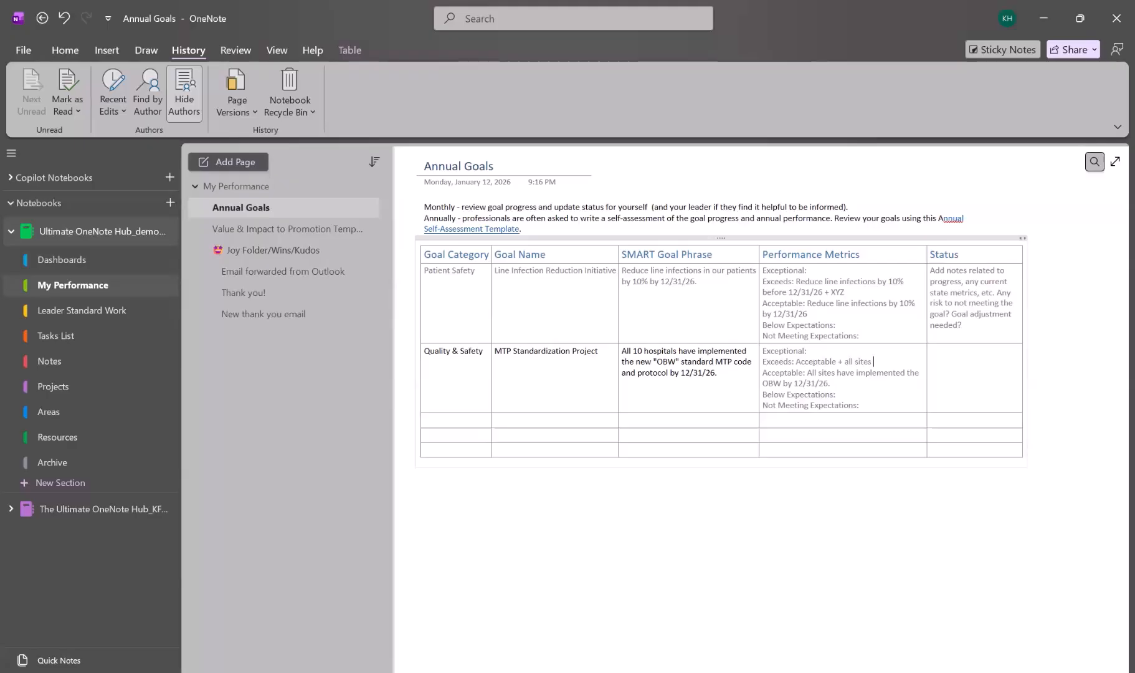
{"action": "type", "text": " have made impe"}
{"action": "key", "text": "BackSpace"}
{"action": "type", "text": "rovements in "}
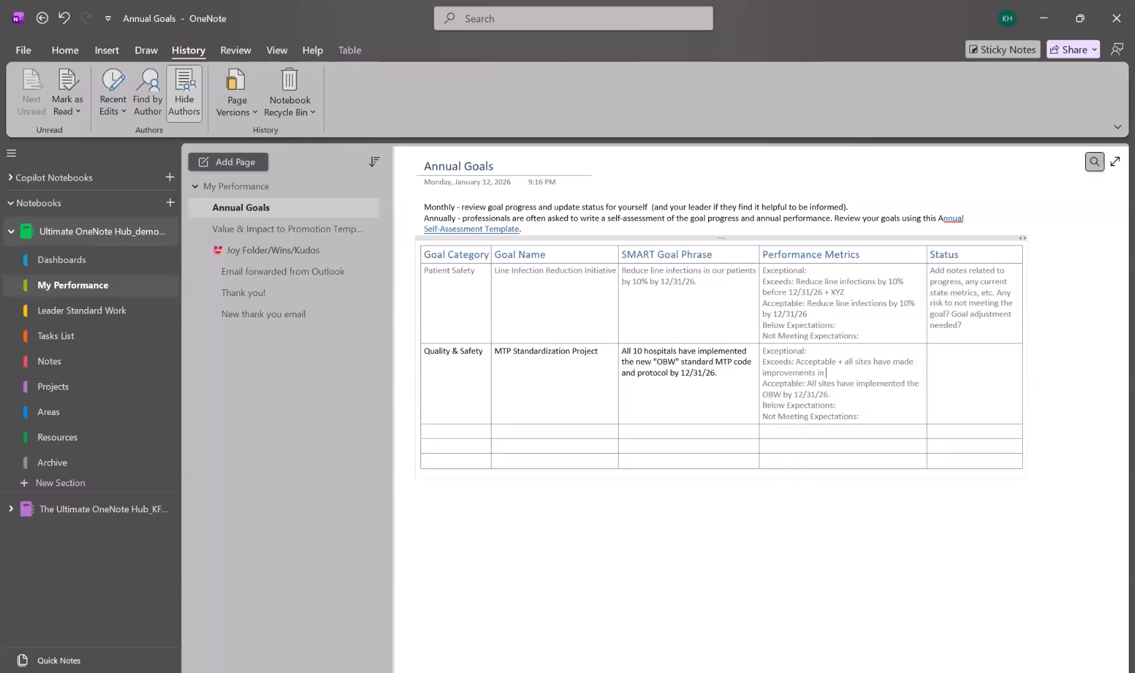
{"action": "type", "text": "at lea"}
{"action": "type", "text": "st of a our KPI"}
{"action": "type", "text": "'s."}
Set the MTP goal's Exceptional metric to "Exceeds + all sites have made improvements in all of our KPI's.".
{"action": "type", "text": "Exce"}
{"action": "type", "text": "eds"}
{"action": "type", "text": " + all sites have m"}
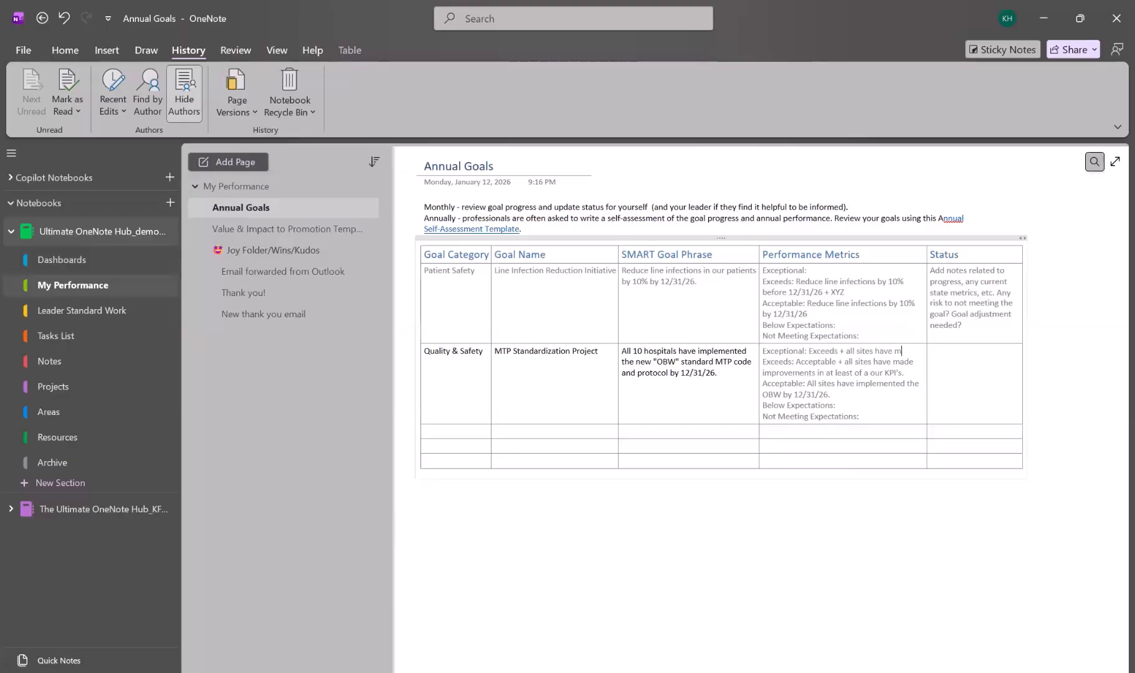
{"action": "type", "text": "ade improvemen"}
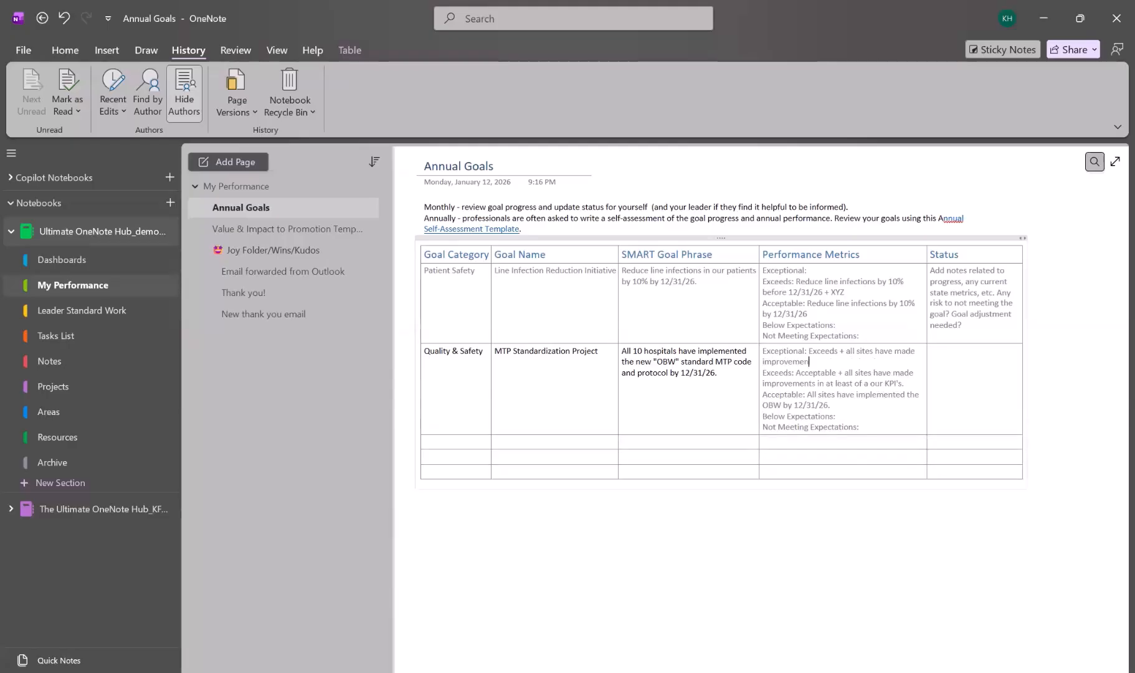
{"action": "type", "text": "ts in all of our KPI's"}
Check the Active Projects List, then enter "Link to project" as the MTP goal's status on the Annual Goals page.
{"action": "left_click", "coordinate": [950, 377]}
{"action": "left_click", "coordinate": [75, 388]}
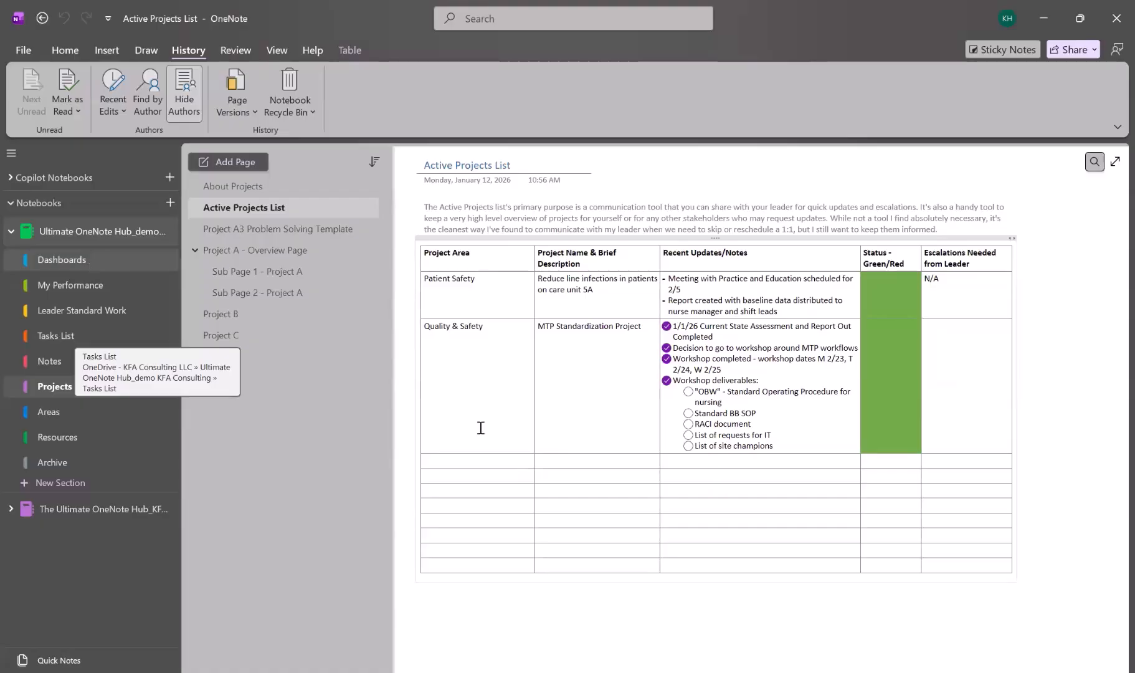
{"action": "left_click", "coordinate": [93, 286]}
{"action": "left_click", "coordinate": [98, 285]}
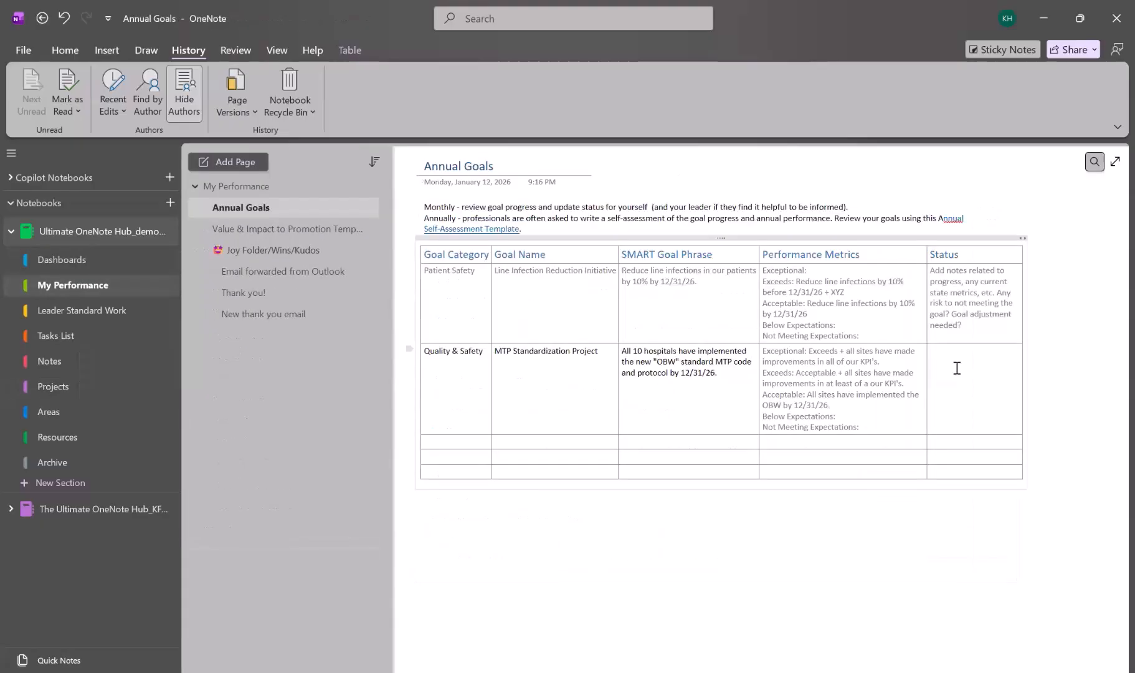
{"action": "type", "text": "Link to project"}
Hyperlink the "Link to project" status text to the Active Projects List page in the Projects section.
{"action": "triple_click", "coordinate": [931, 352]}
{"action": "left_click", "coordinate": [112, 52]}
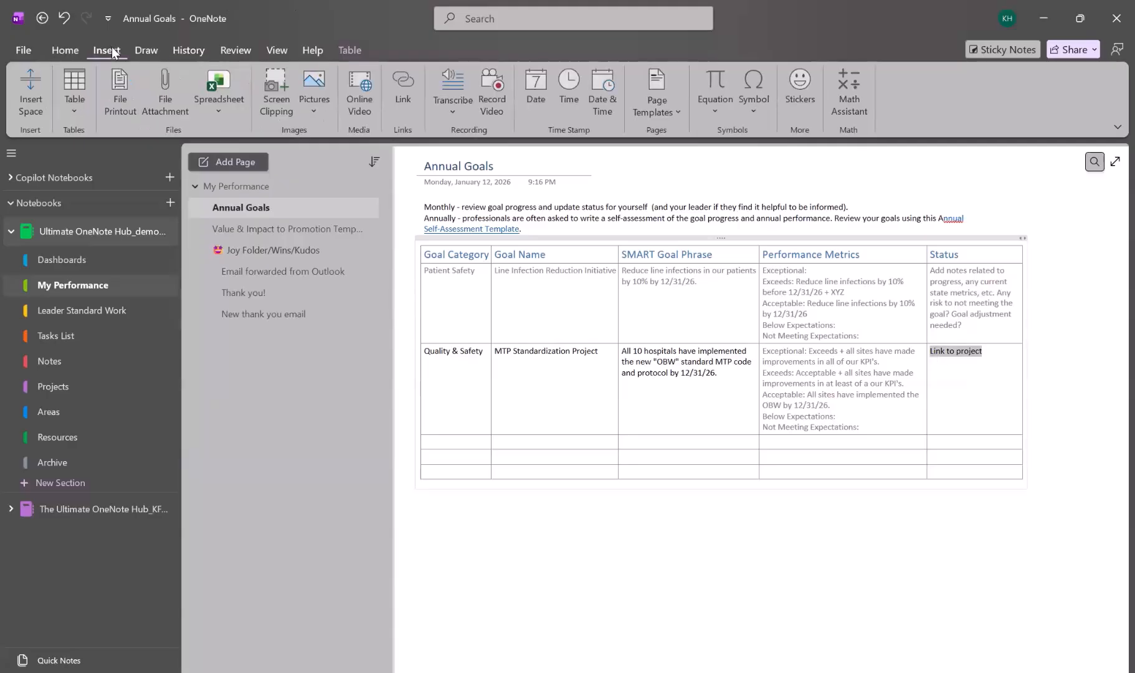
{"action": "left_click", "coordinate": [403, 94]}
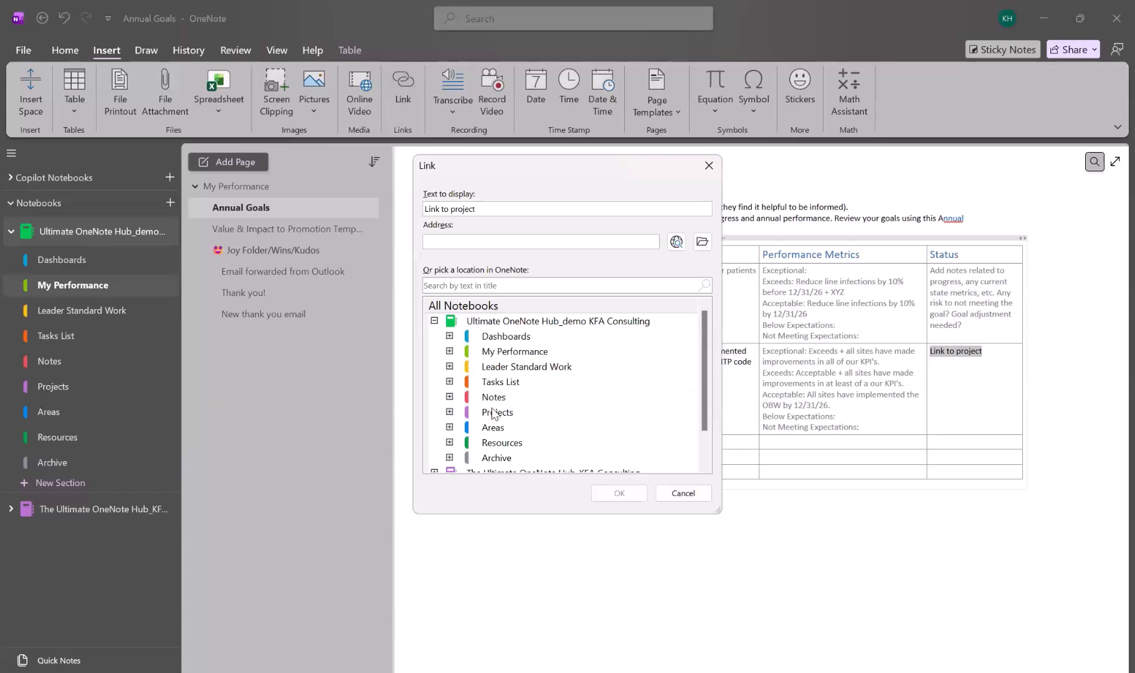
{"action": "left_click", "coordinate": [450, 412]}
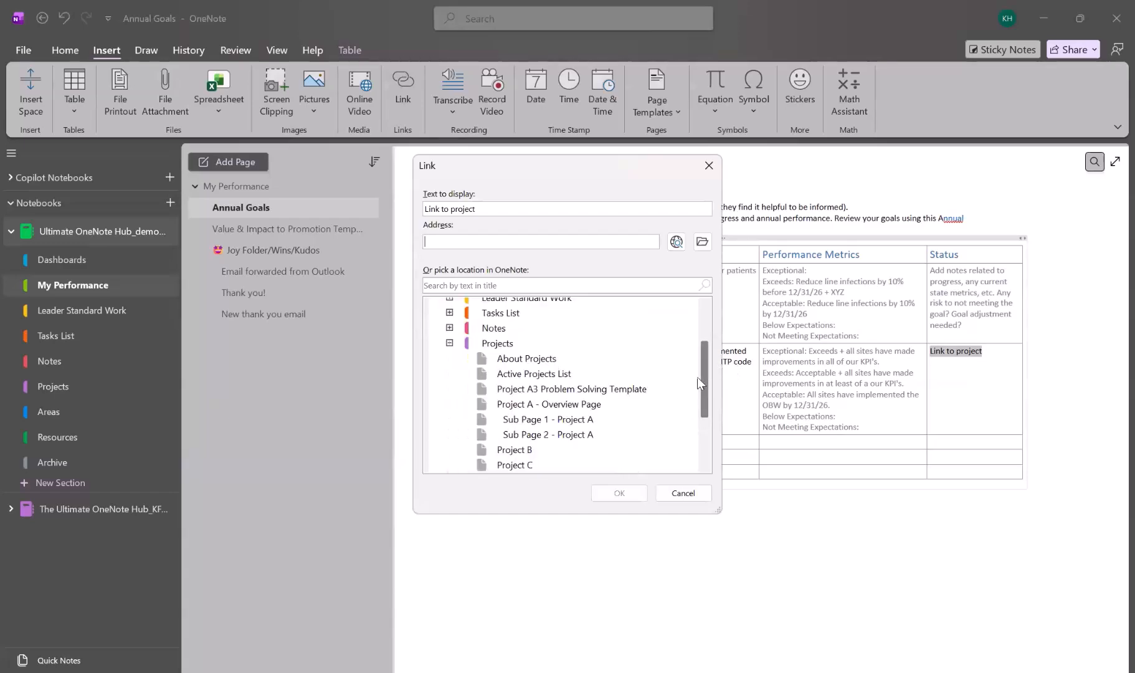
{"action": "scroll", "coordinate": [703, 390], "scroll_direction": "down", "scroll_amount": 1}
{"action": "left_click", "coordinate": [534, 360]}
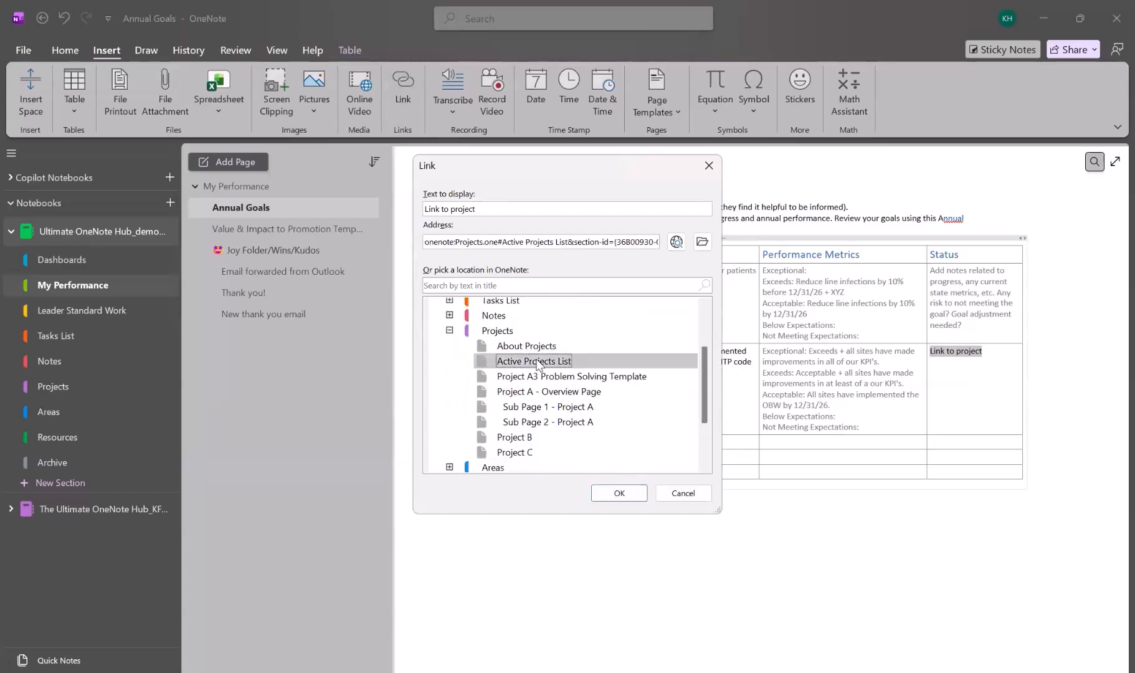
{"action": "left_click", "coordinate": [629, 494]}
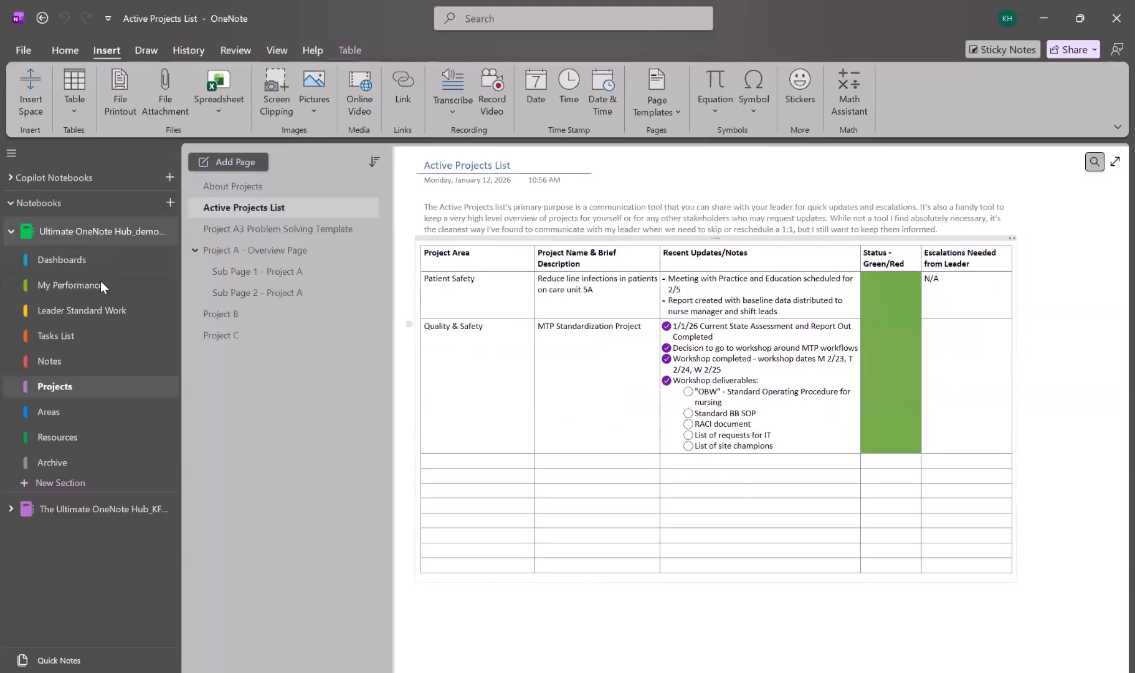
Return to the Annual Goals page and open its sharing options.
{"action": "left_click", "coordinate": [101, 282]}
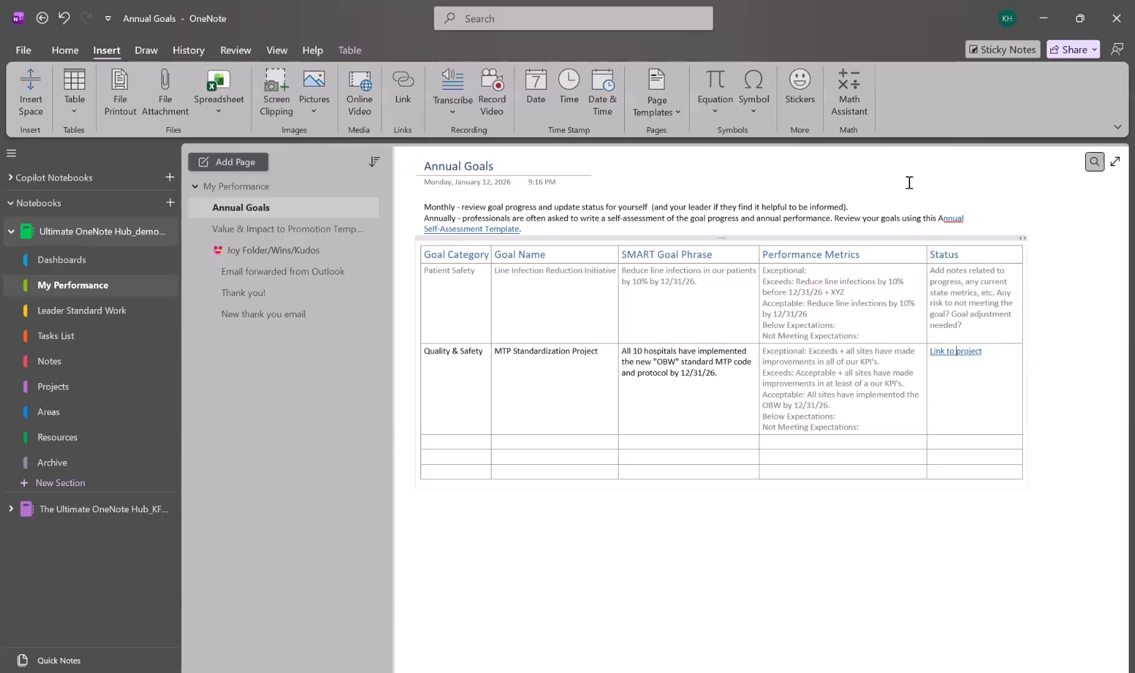
{"action": "left_click", "coordinate": [1073, 49]}
{"action": "left_click", "coordinate": [1074, 270]}
{"action": "left_click", "coordinate": [1074, 49]}
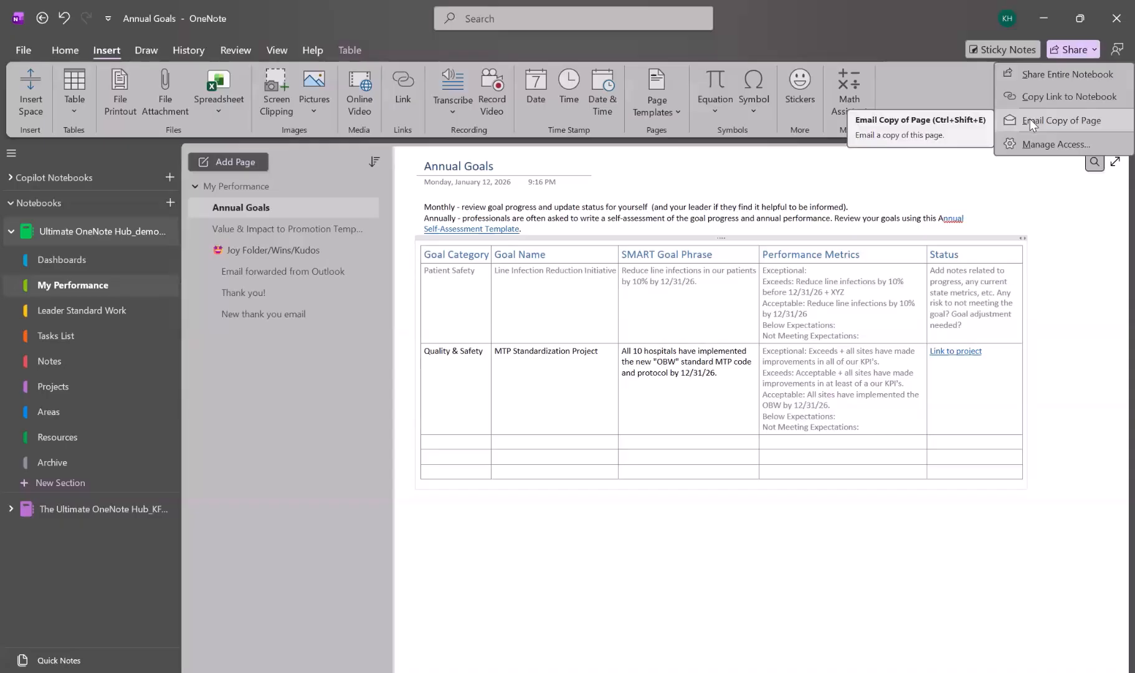
Close the sharing options and stay on the Annual Goals page to review its self-assessment instructions.
{"action": "left_click", "coordinate": [1043, 209]}
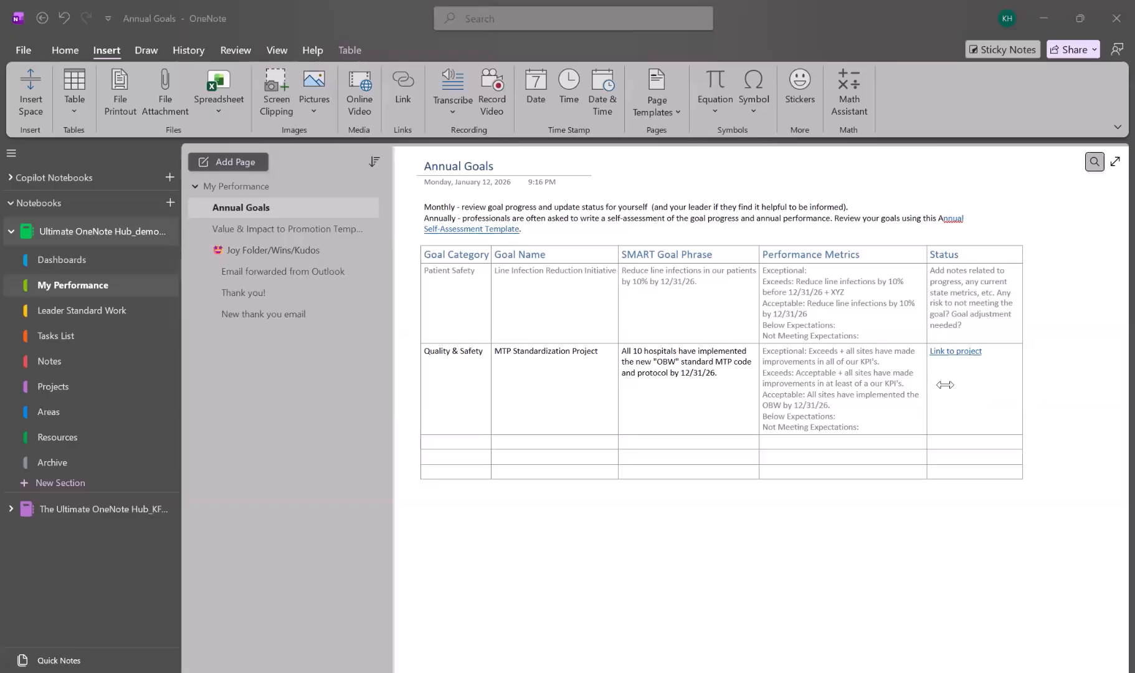
{"action": "left_click", "coordinate": [581, 531]}
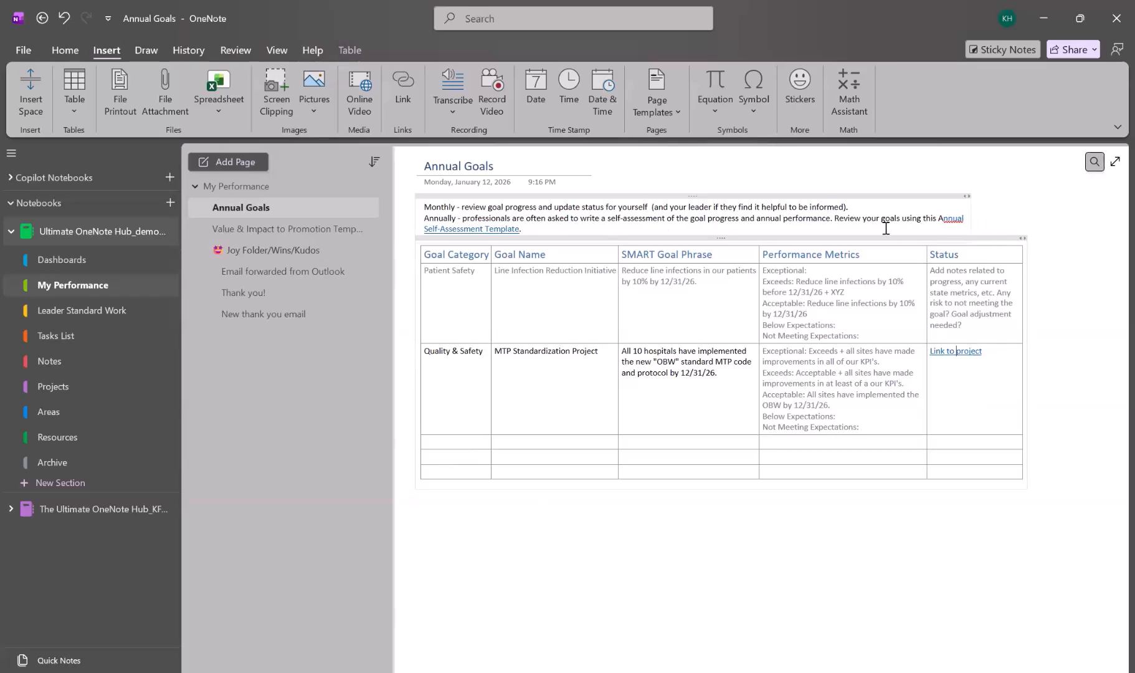
{"action": "left_click", "coordinate": [957, 222]}
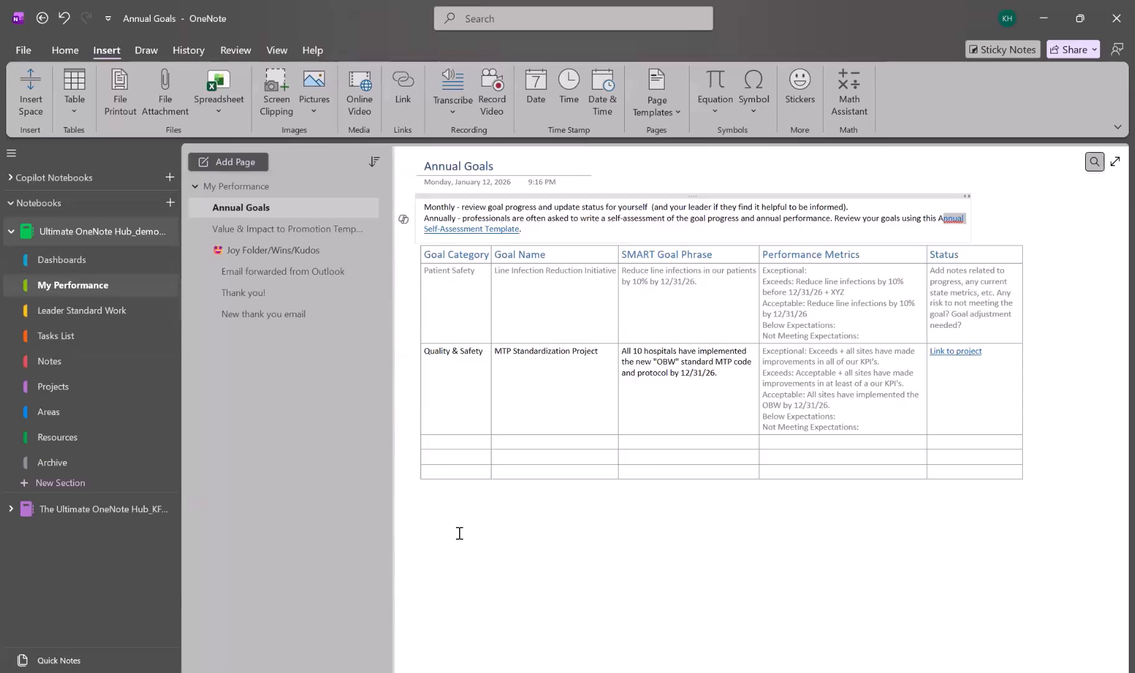
View the Value & Impact to Promotion Template and Joy Folder/Wins/Kudos pages, then open the March Check-In page in the Dashboards section.
{"action": "left_click", "coordinate": [312, 228]}
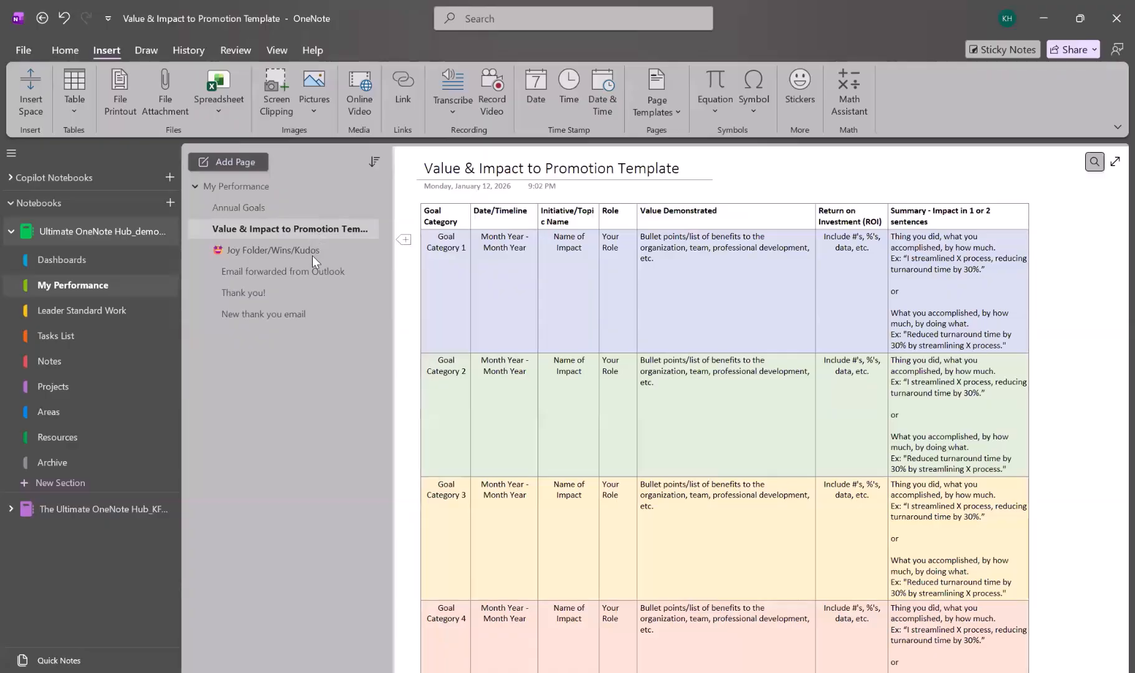
{"action": "left_click", "coordinate": [312, 252]}
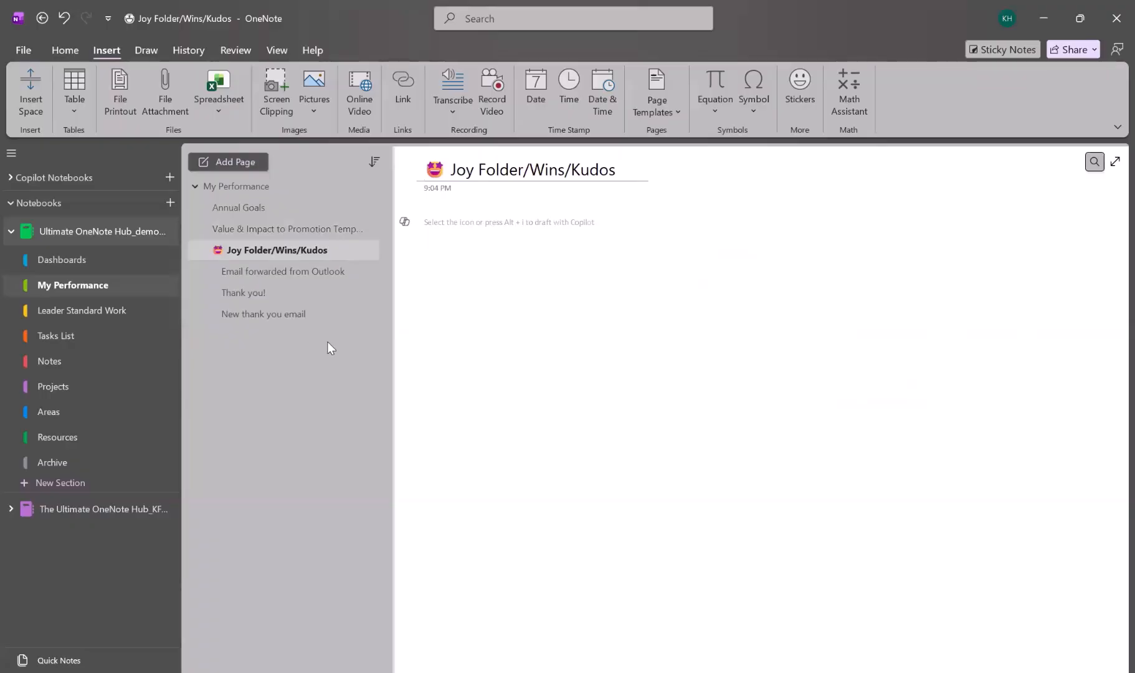
{"action": "left_click", "coordinate": [92, 265]}
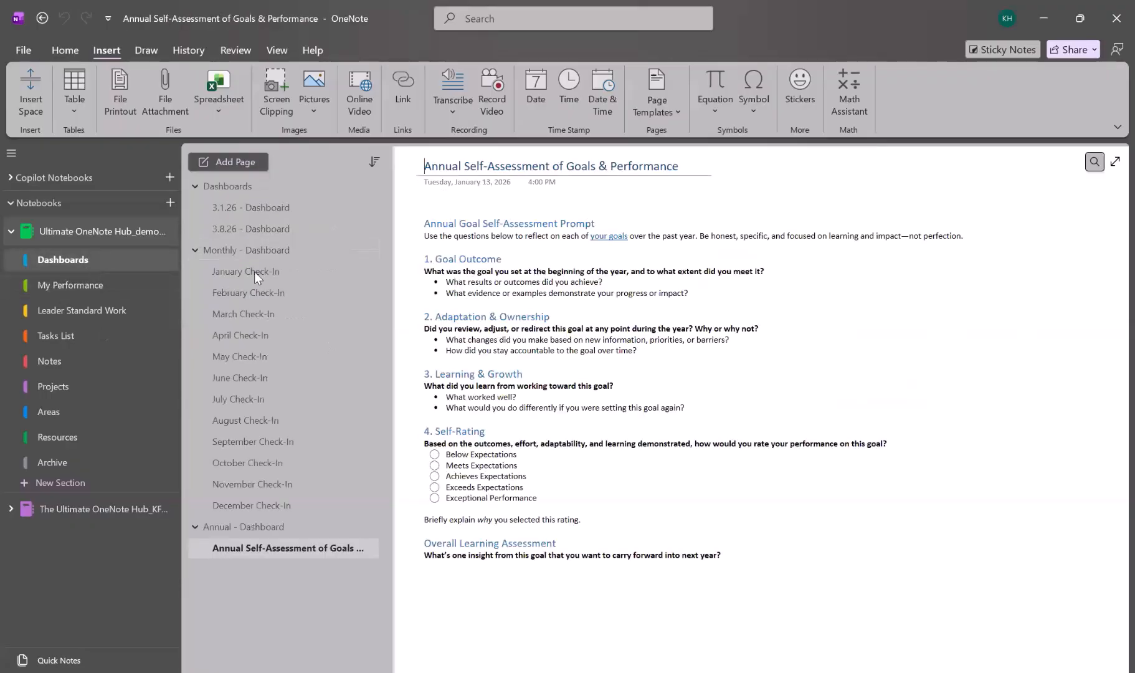
{"action": "left_click", "coordinate": [256, 307]}
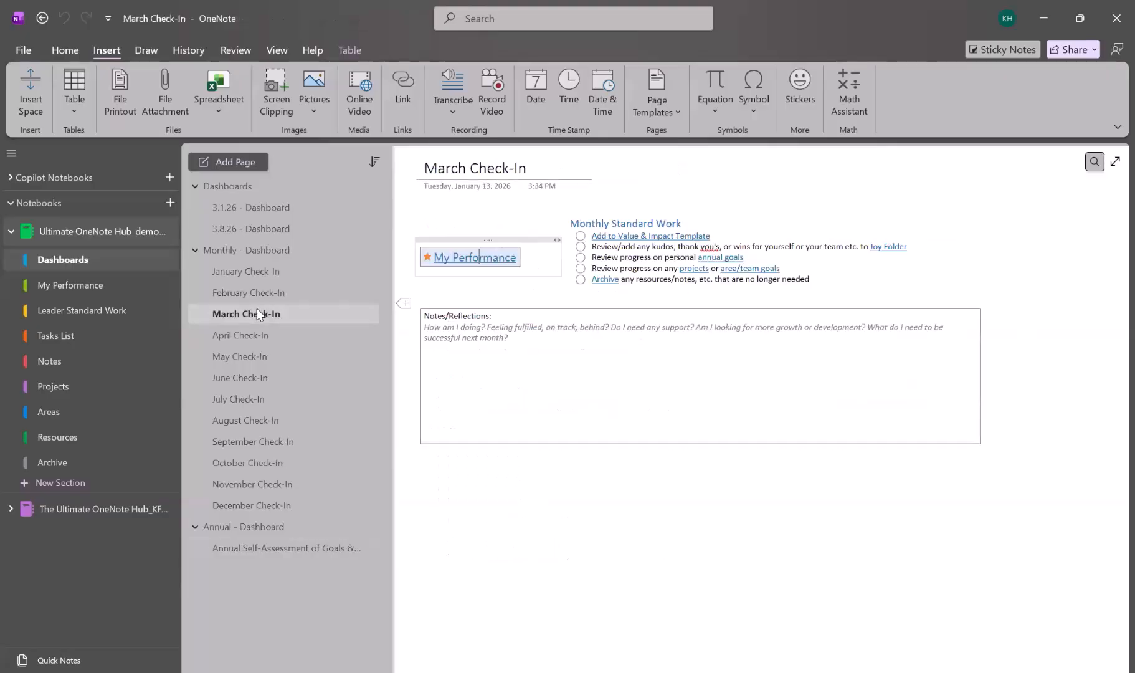